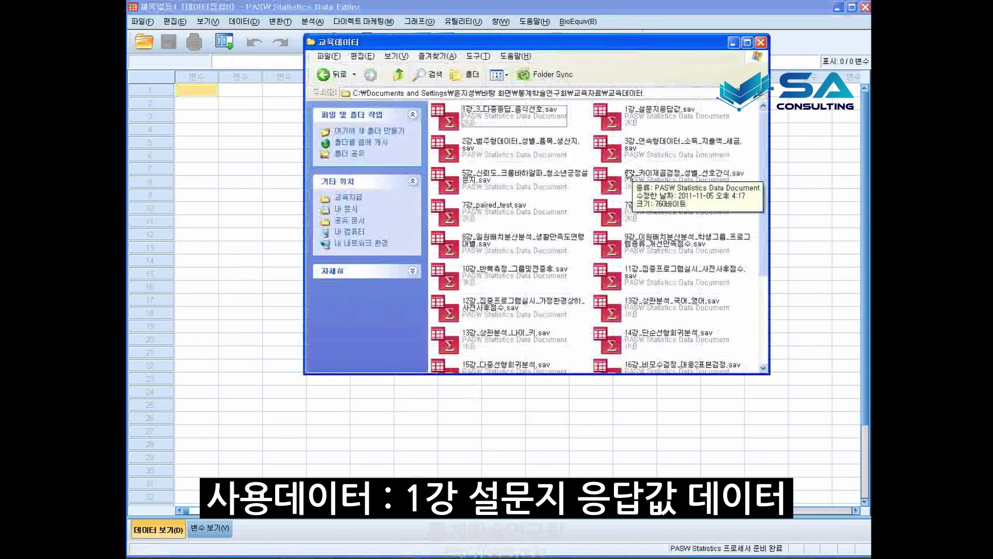
Open the survey response data file 1강_설문지응답값.sav from the 교육데이터 folder.
click(661, 126)
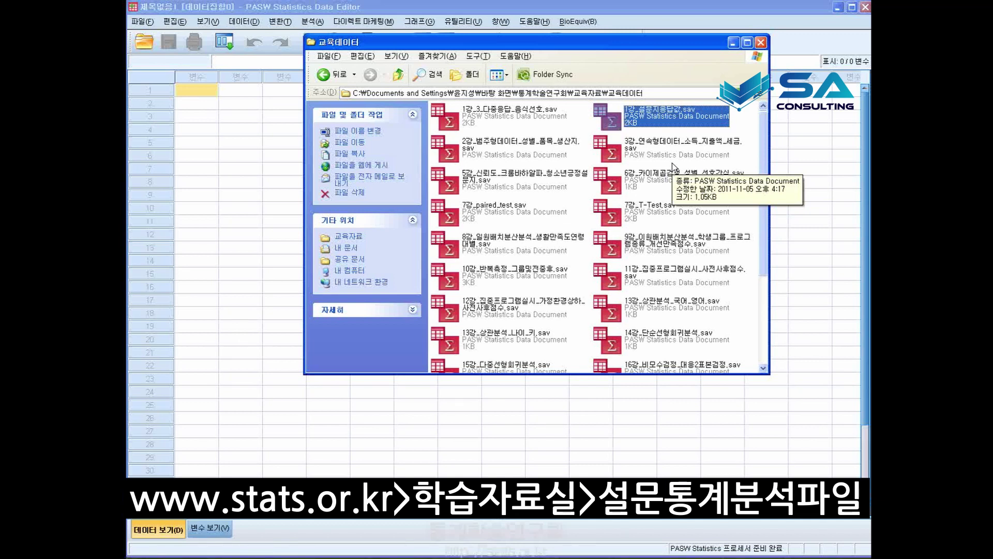
double_click(666, 120)
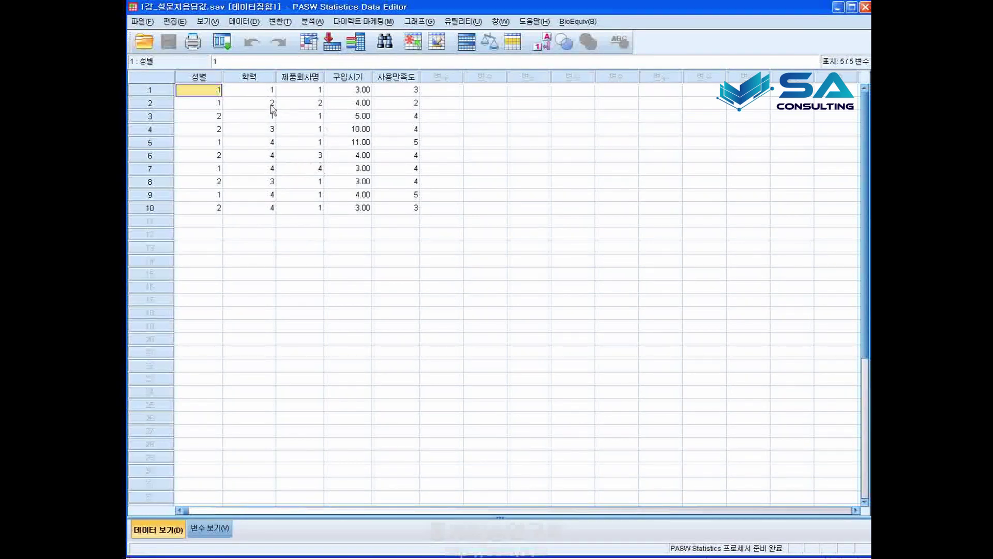
Start opening another data file and browse from the desktop through 통계학술연구회 and 교육자료 to the 교육데이터 folder.
click(142, 21)
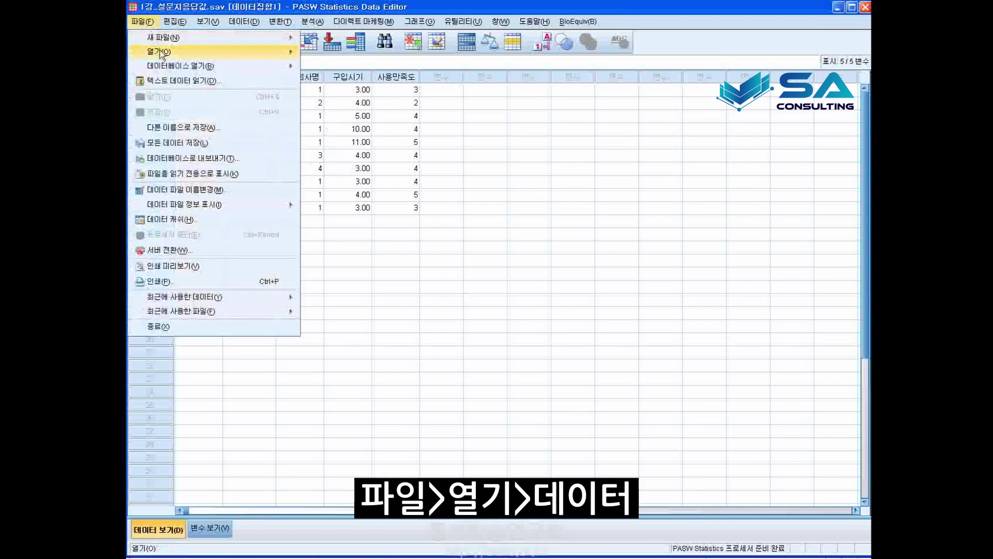
mouse_move(217, 51)
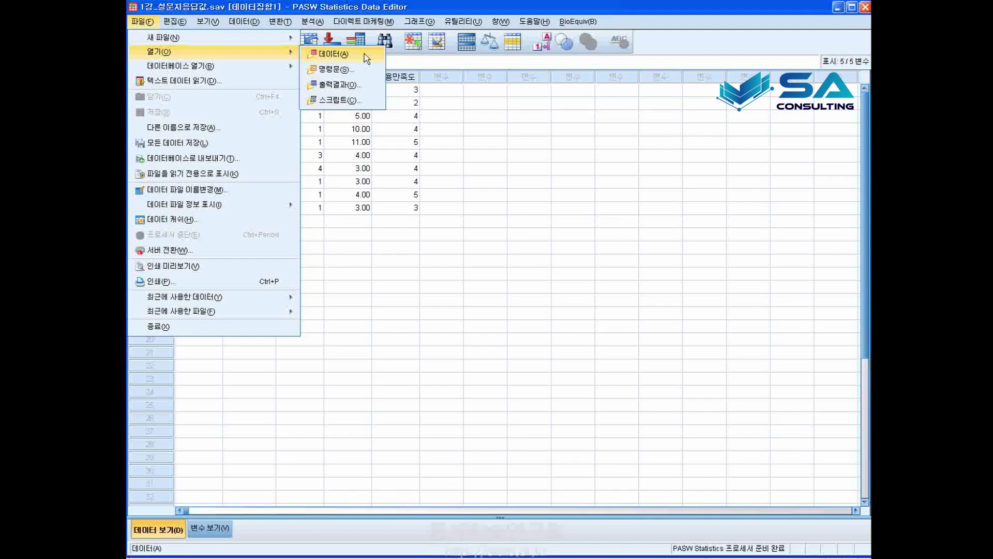
click(364, 53)
click(482, 212)
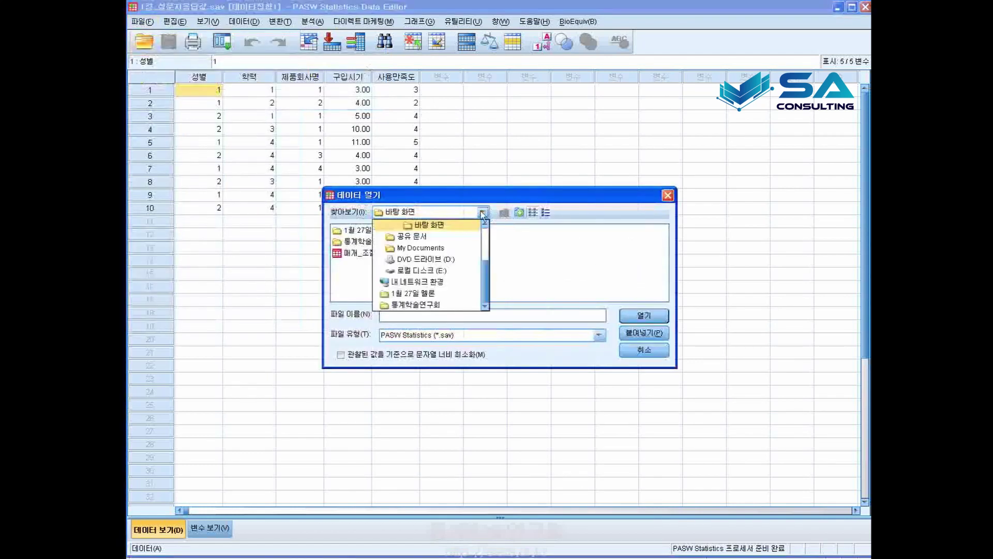
click(403, 224)
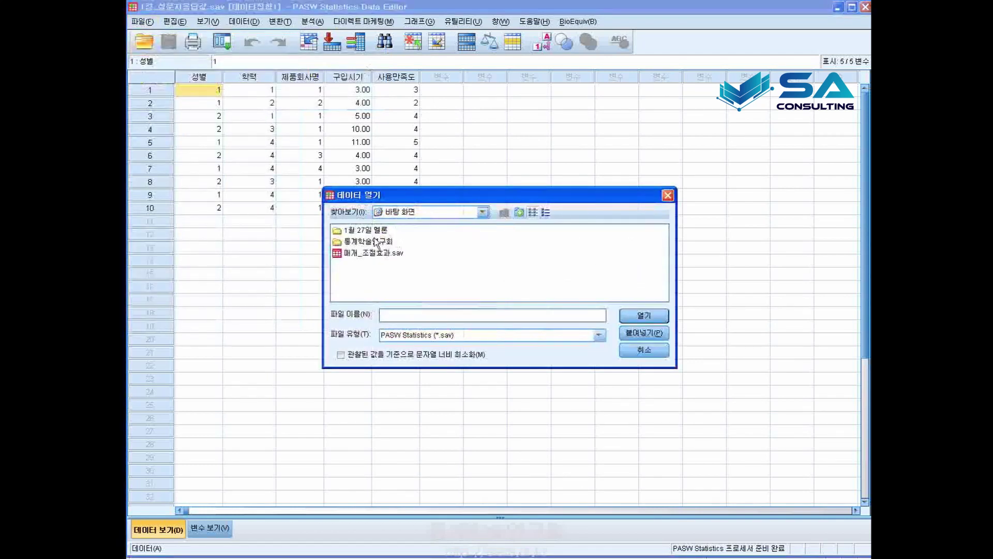
double_click(371, 242)
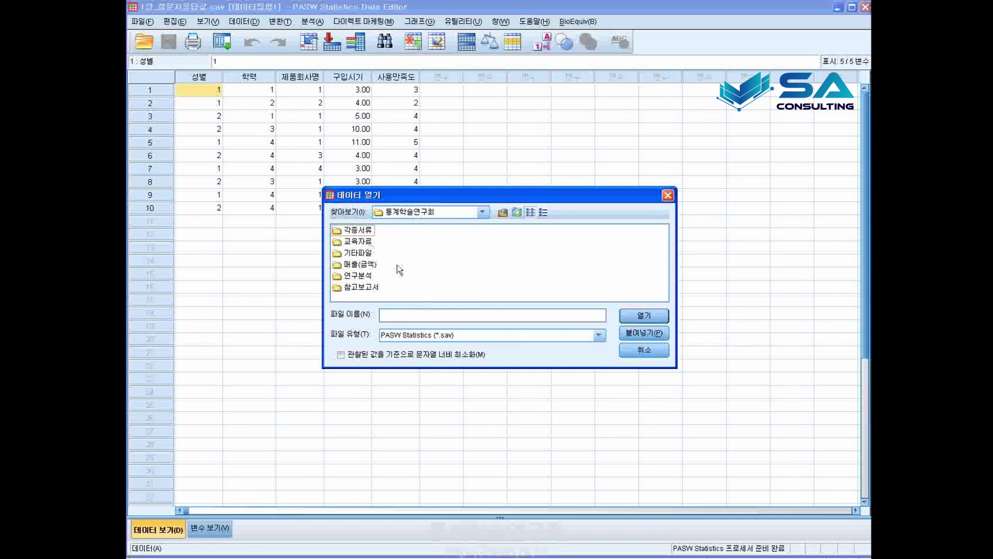
double_click(371, 244)
double_click(365, 288)
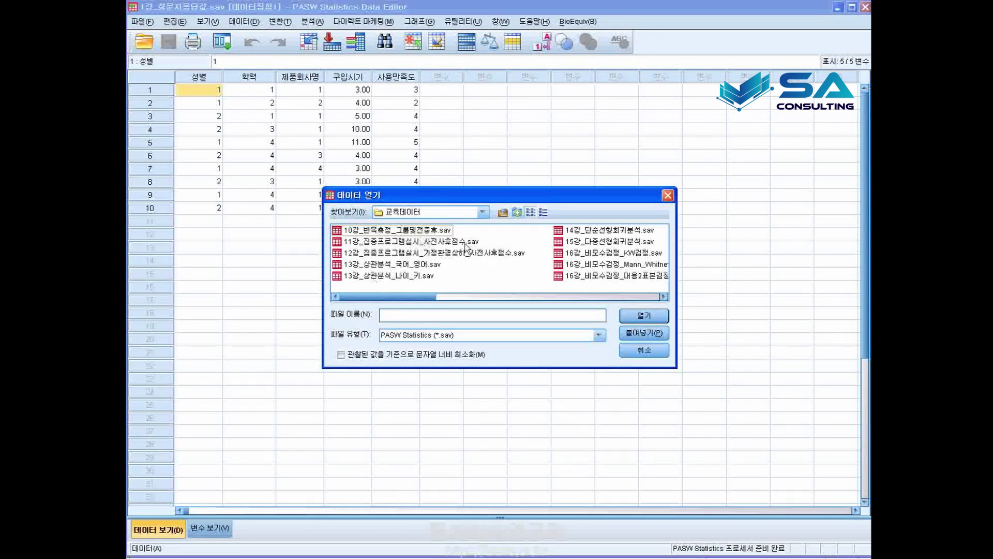
Review the available file types, keep PASW Statistics (*.sav), and try to open 16강_비모수검정_대응2표본검정.sav.
click(471, 338)
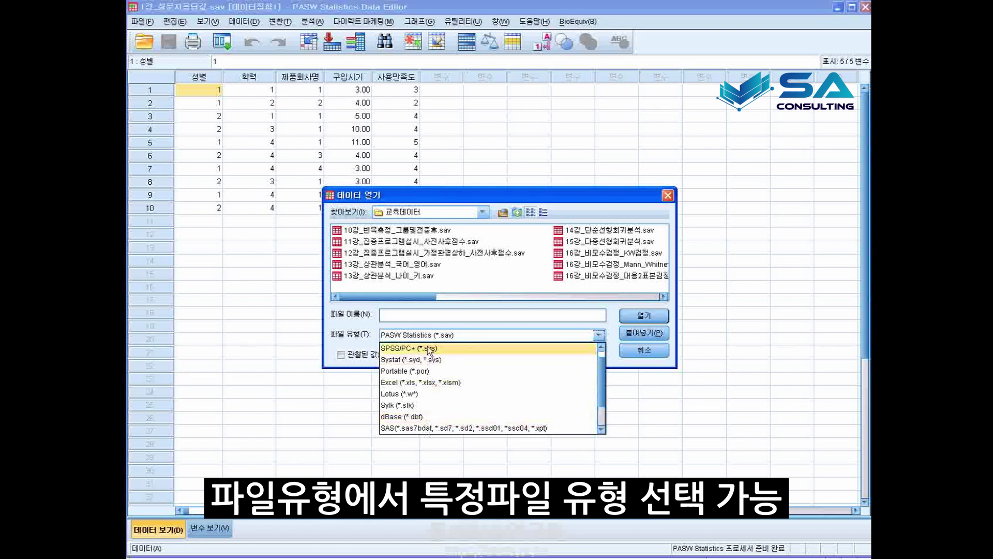
click(355, 326)
click(610, 275)
click(640, 316)
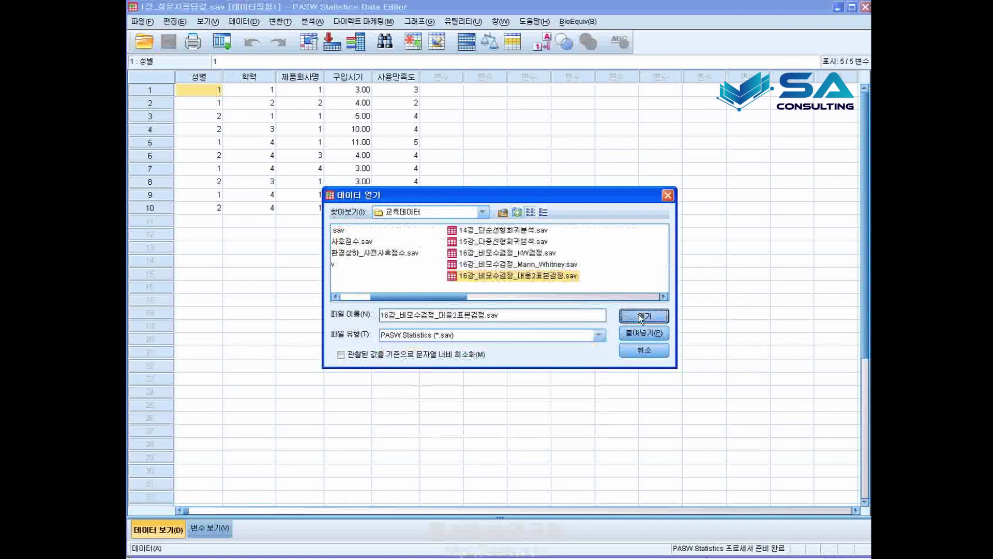
click(641, 316)
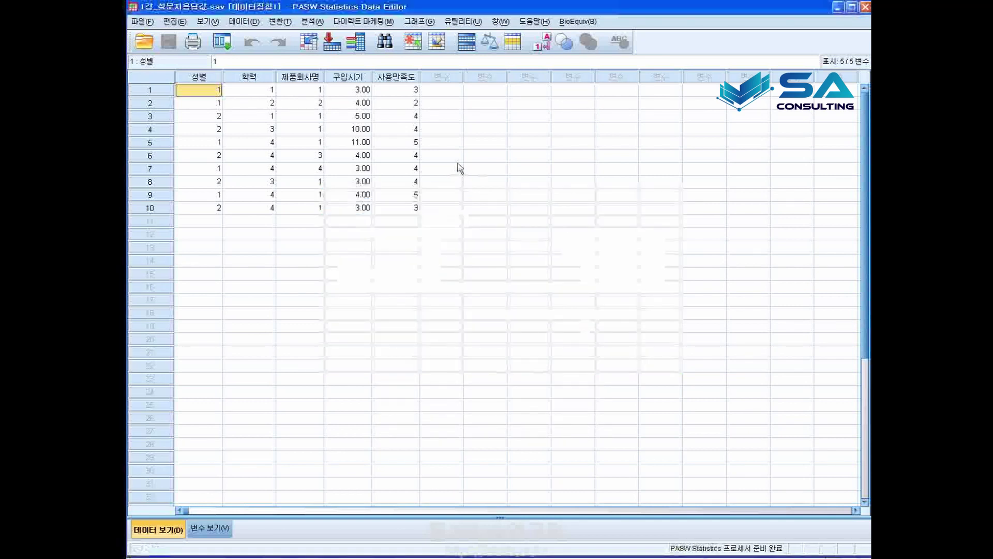
click(141, 21)
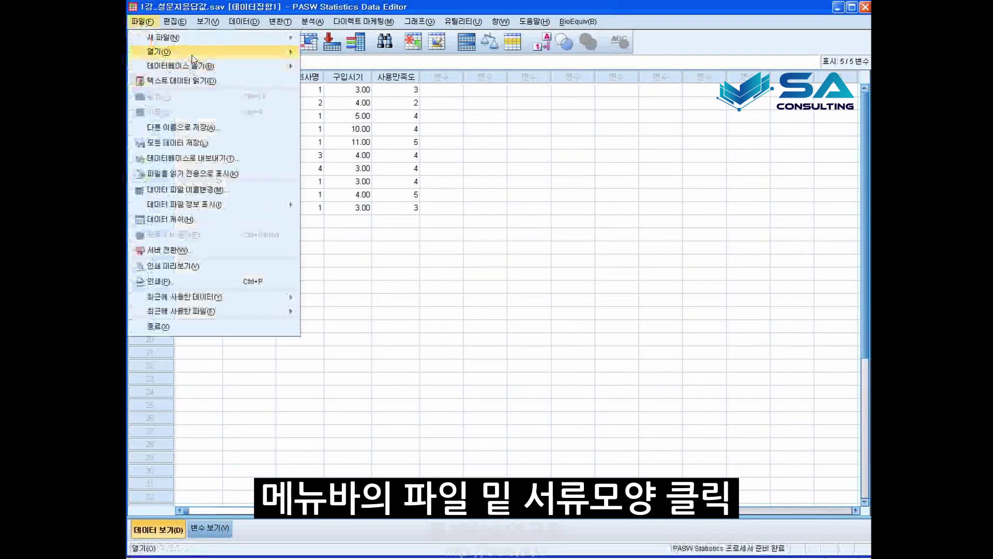
mouse_move(193, 53)
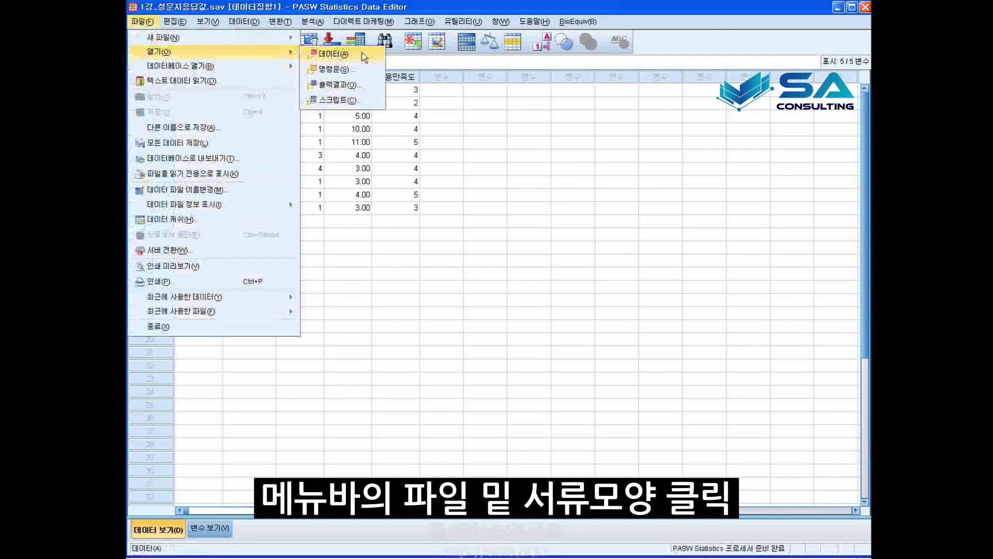
click(549, 125)
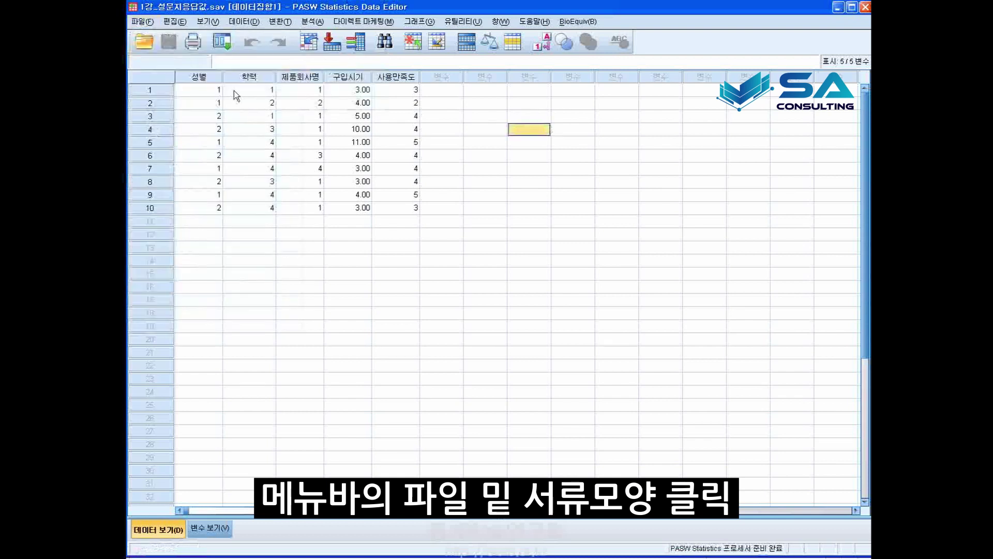
click(144, 44)
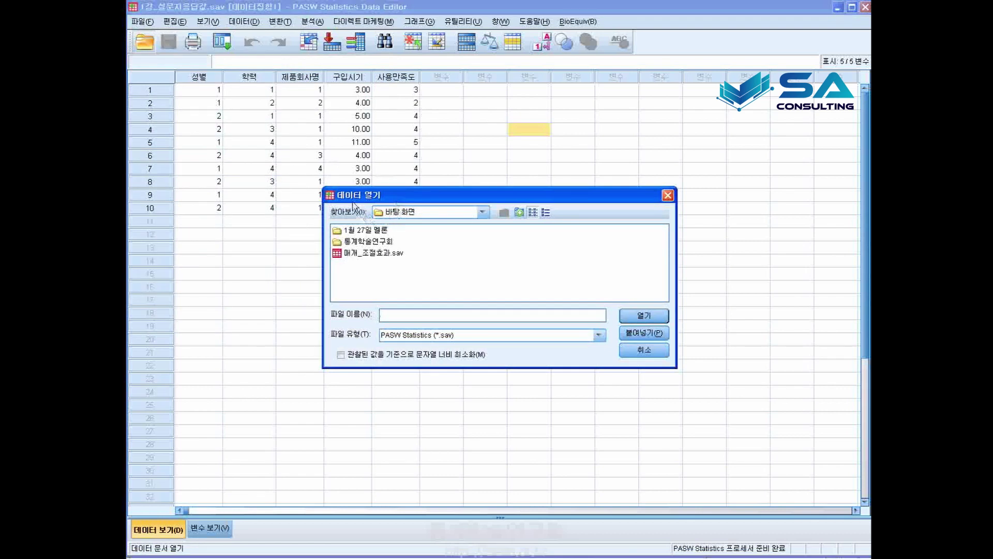
double_click(368, 242)
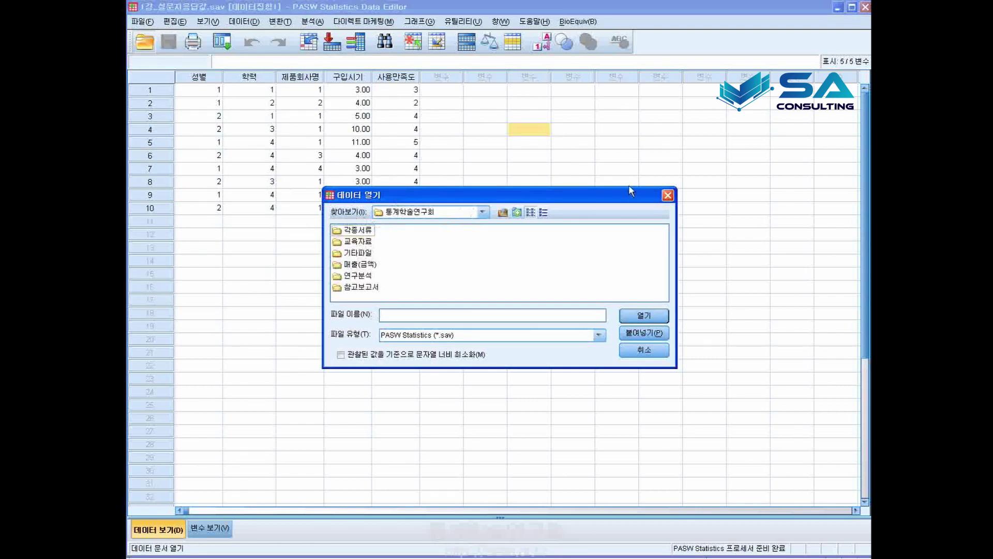
click(653, 315)
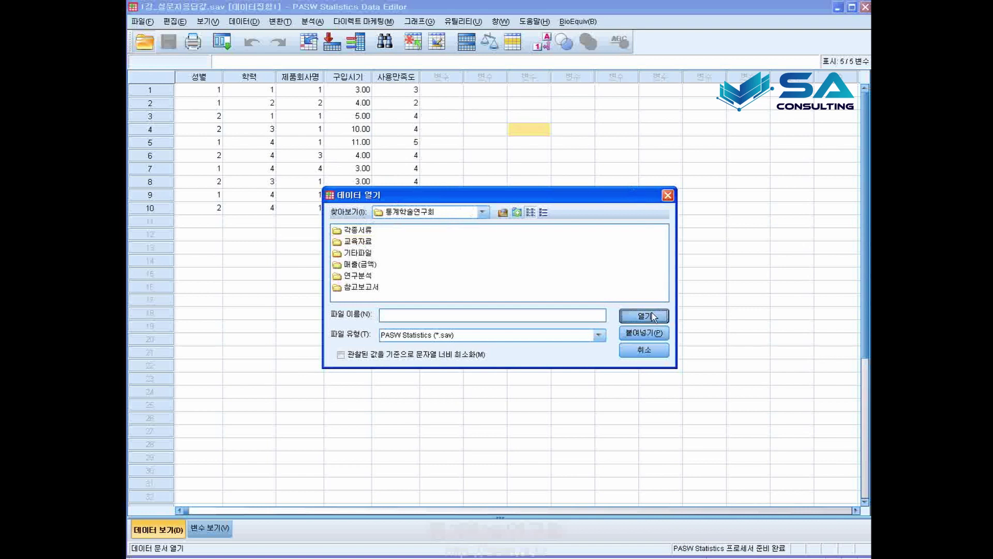
click(668, 196)
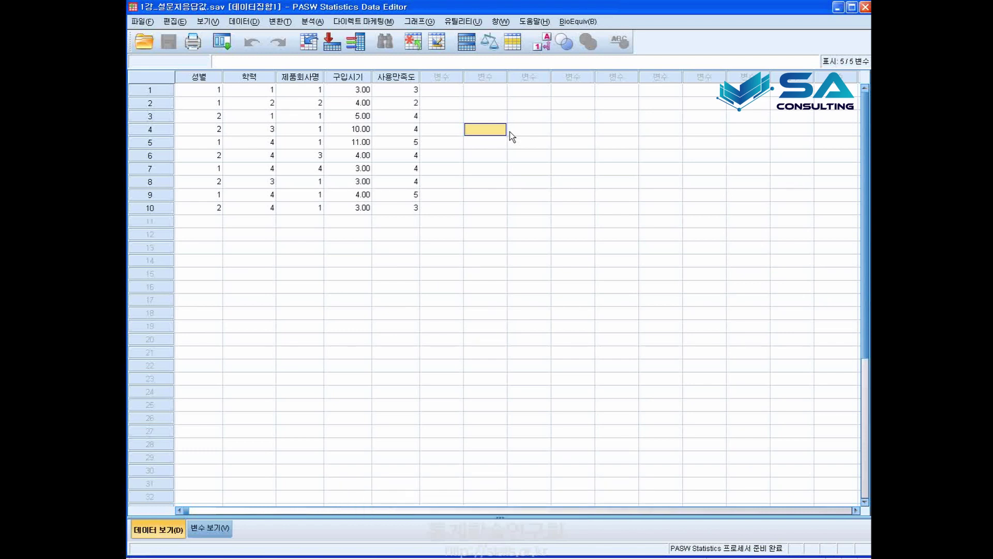
Start a Frequencies analysis and add 응답자의 학력 [학력] as the variable to analyse.
click(312, 21)
mouse_move(330, 52)
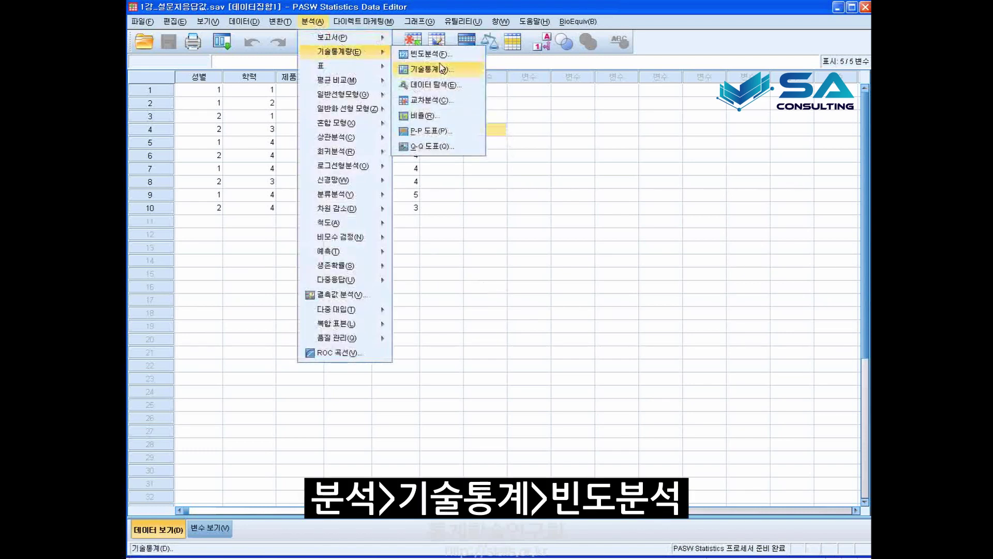
click(462, 55)
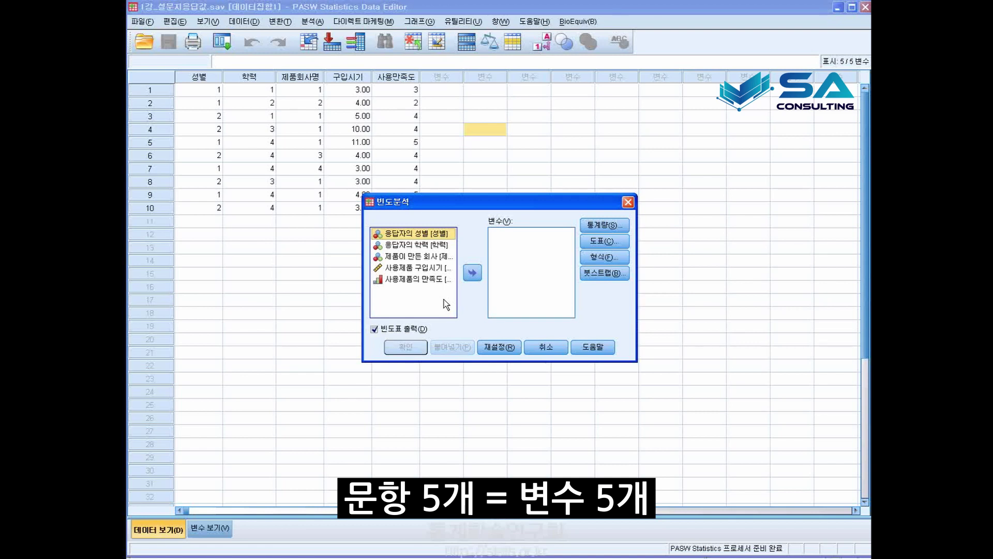
click(427, 245)
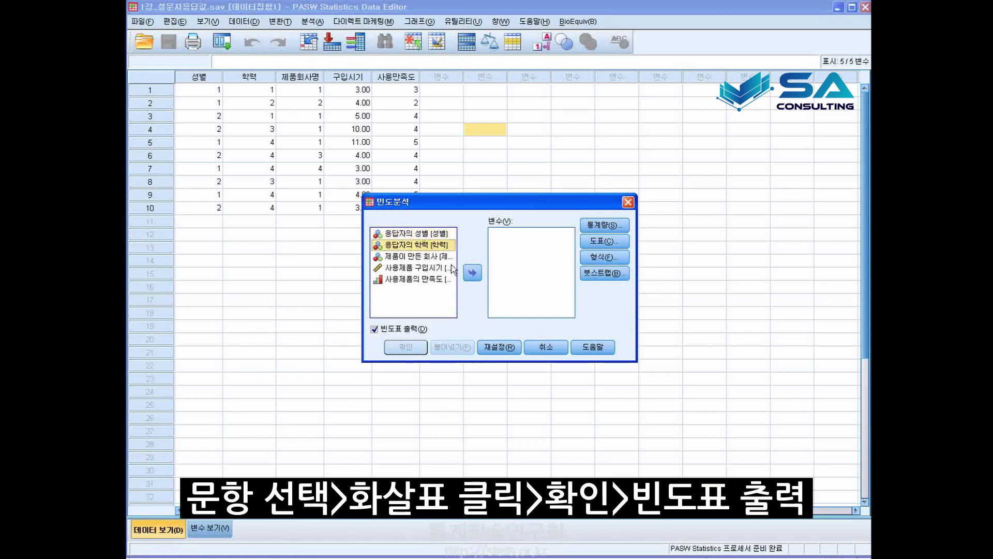
click(471, 273)
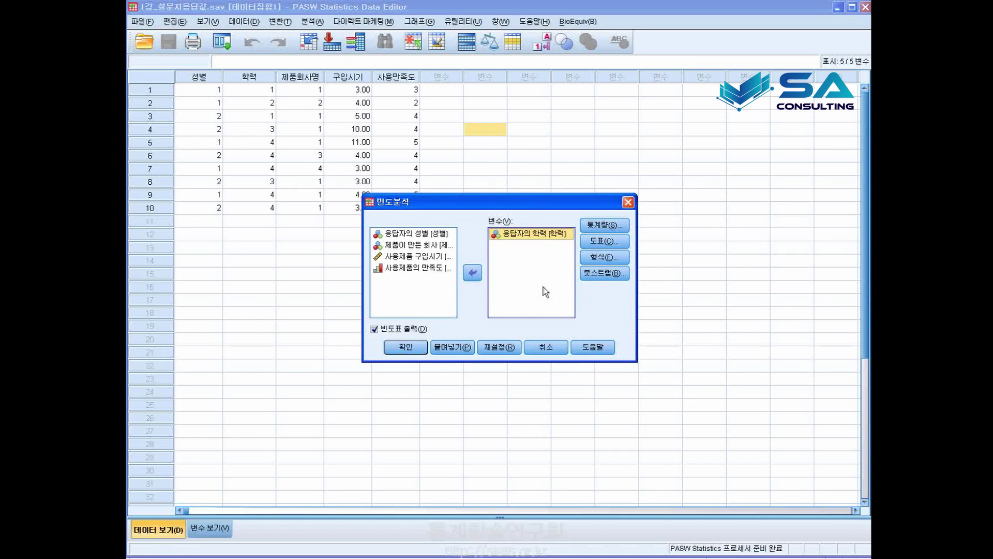
Set the Frequencies chart to a bar chart (막대도표) with frequencies (빈도) as chart values, and run the analysis.
click(620, 242)
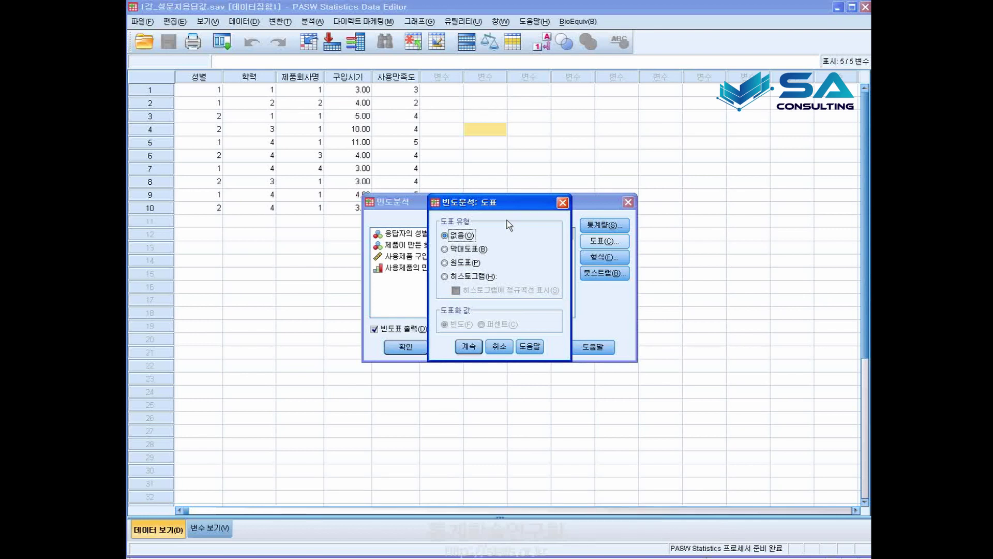
click(467, 250)
click(471, 263)
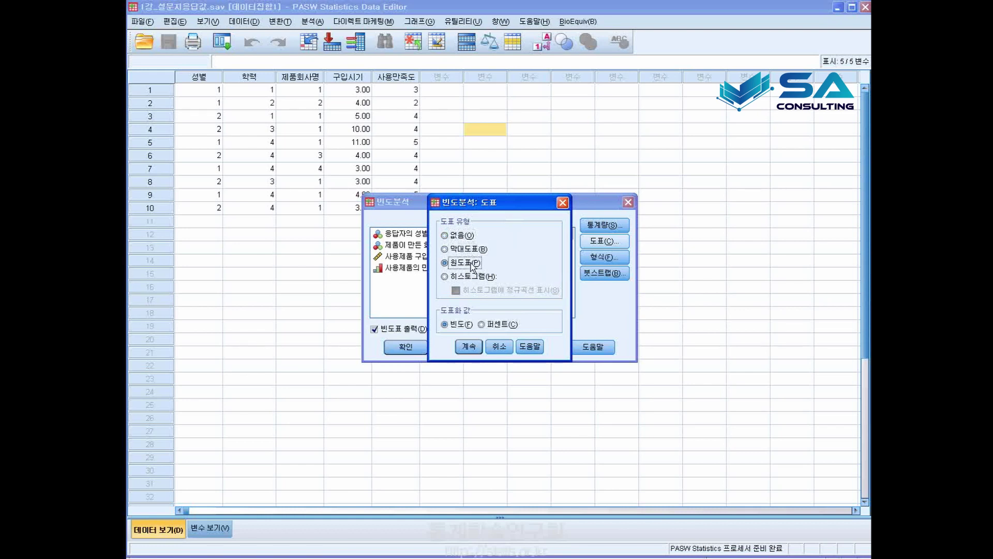
click(473, 277)
click(471, 252)
click(469, 264)
click(479, 250)
click(484, 326)
click(463, 323)
click(469, 346)
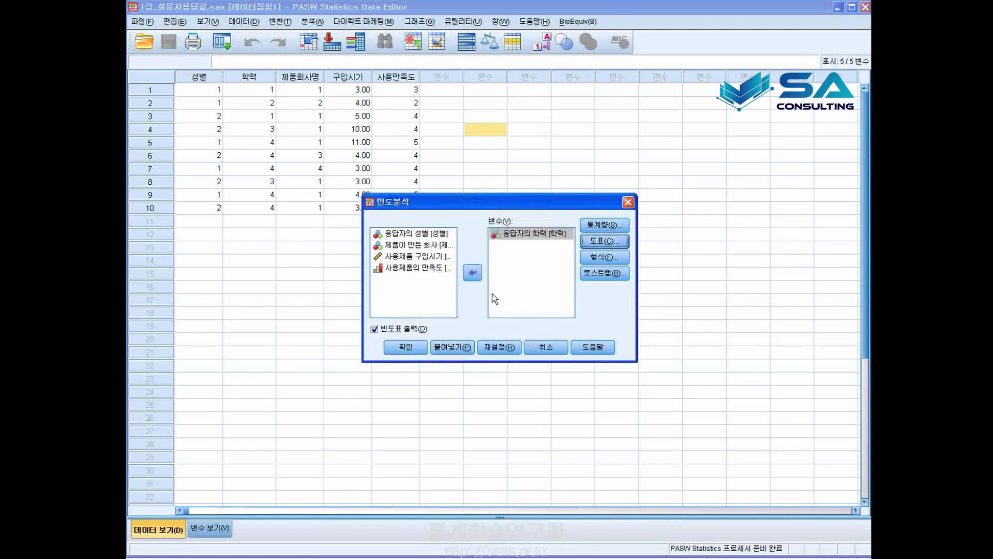
click(408, 347)
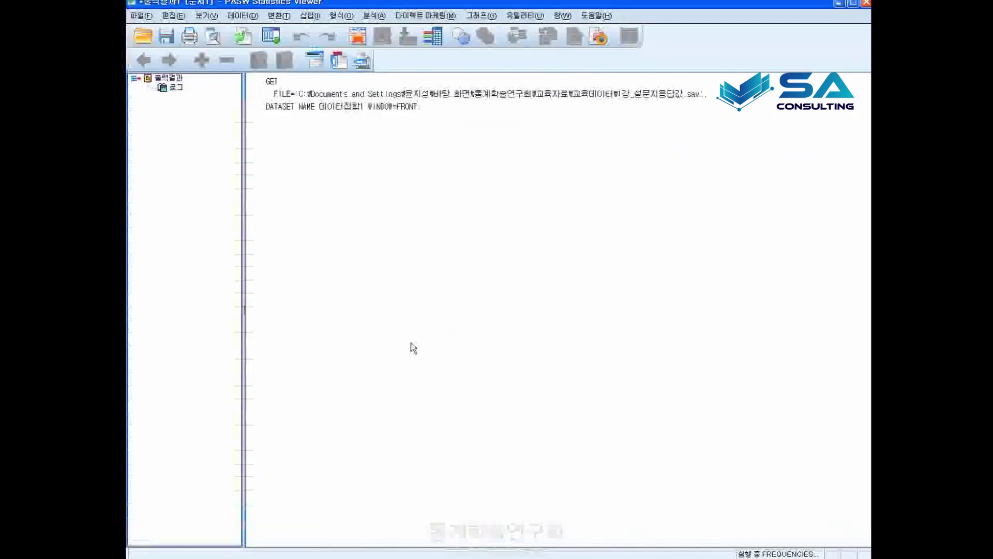
Examine the statistics table, the 응답자의 학력 frequency table and the bar chart in the output.
click(297, 178)
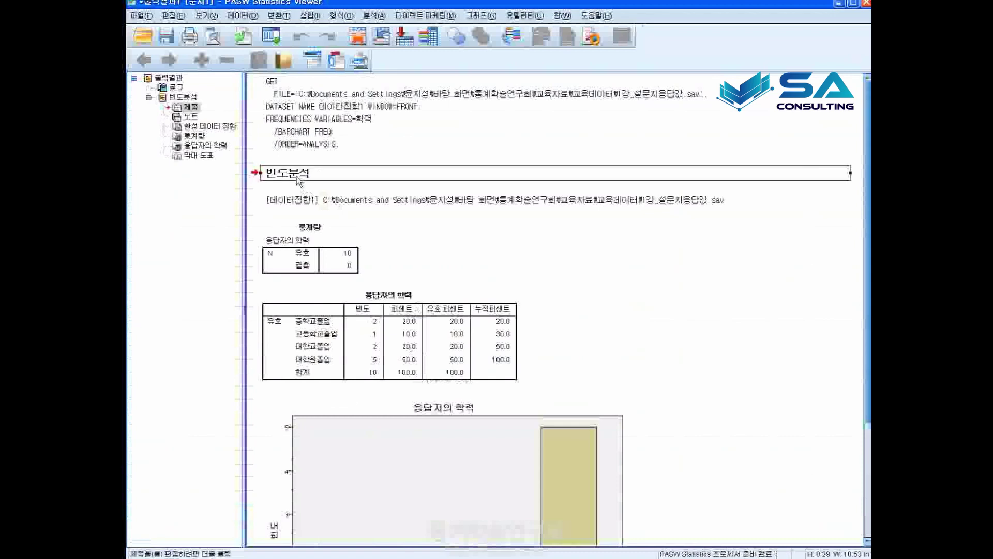
click(311, 248)
scroll(463, 214, down, 1)
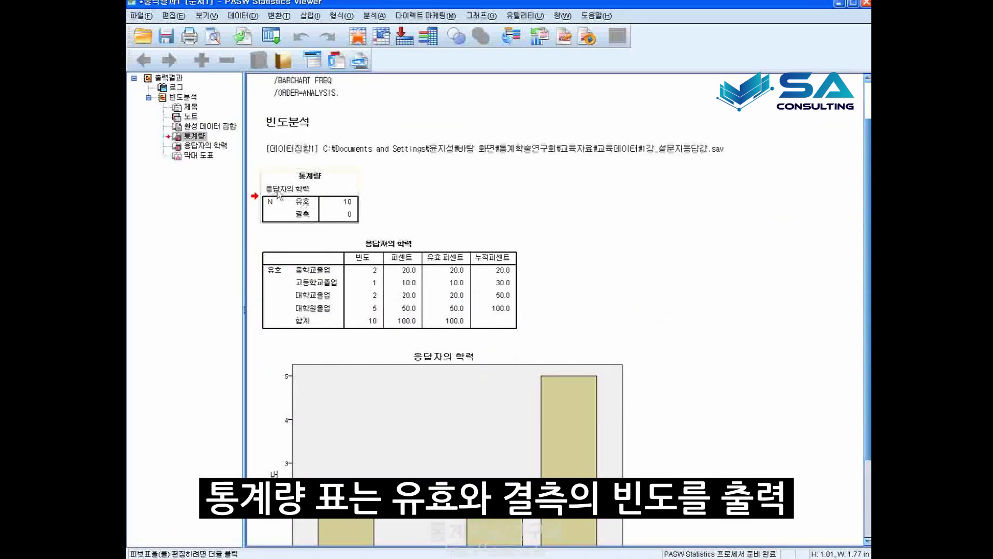
click(347, 210)
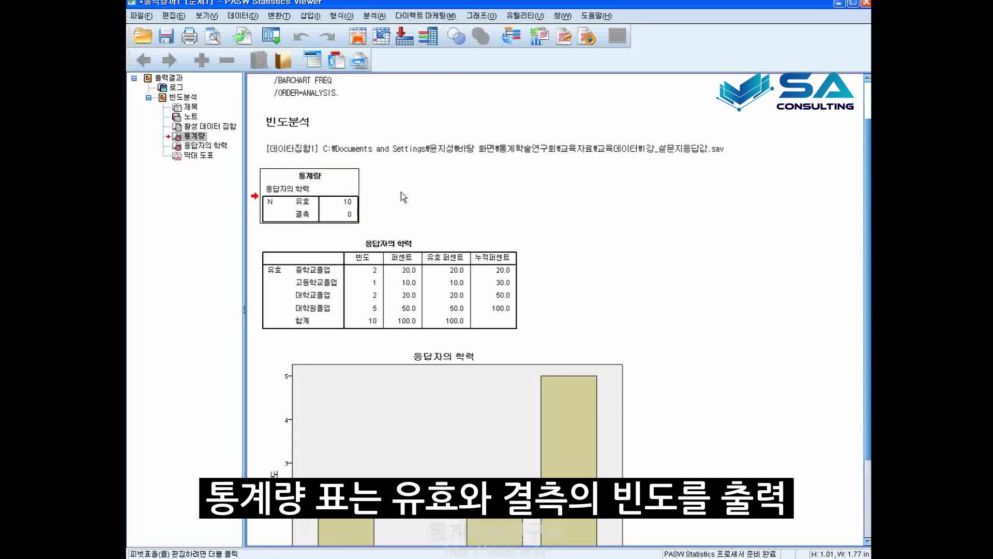
scroll(399, 221, down, 2)
click(402, 220)
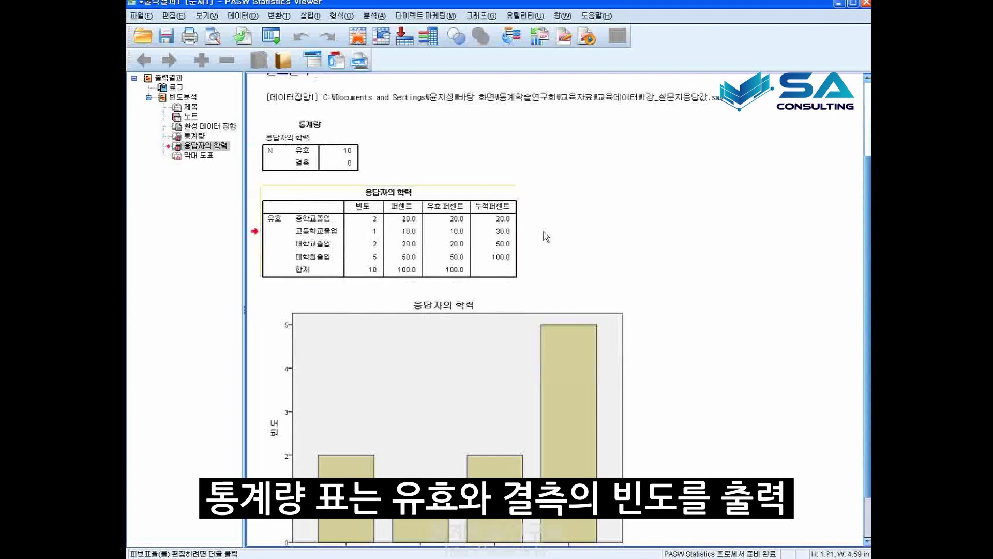
click(527, 303)
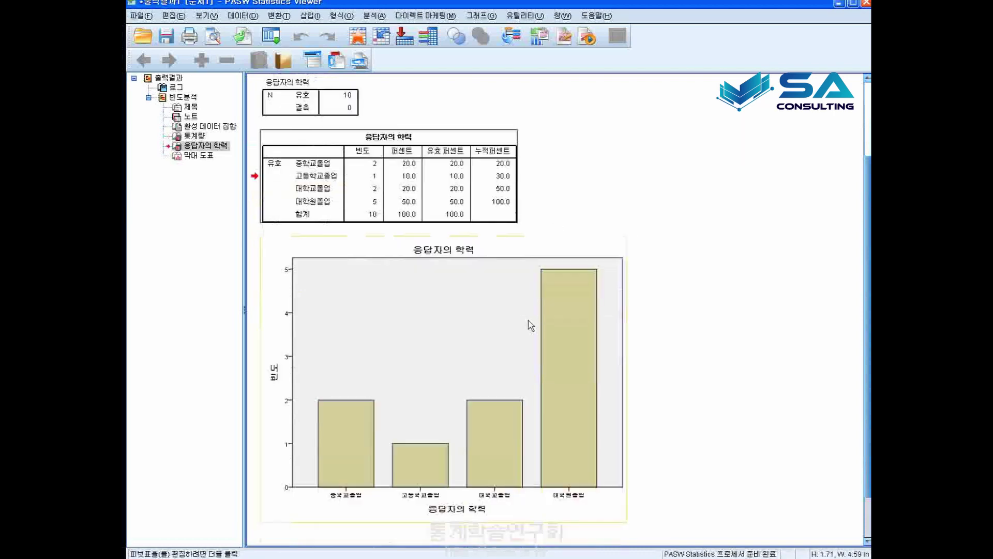
click(675, 299)
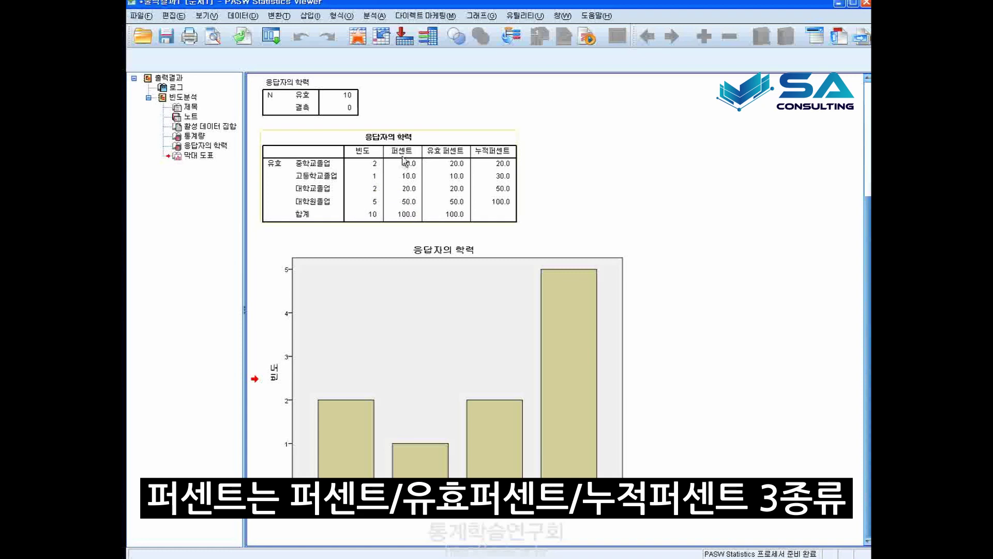
Copy the 응답자의 학력 frequency table from the output.
click(461, 163)
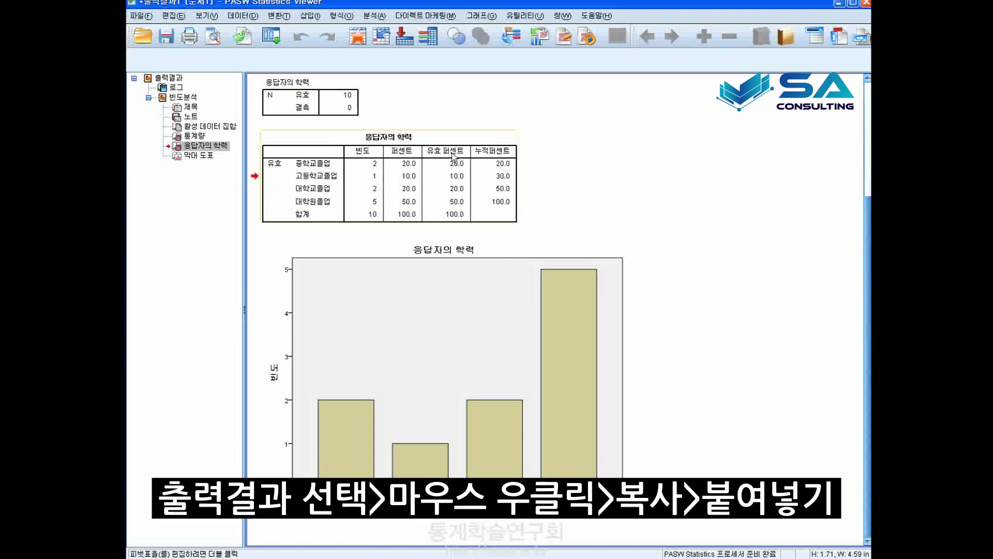
right_click(450, 174)
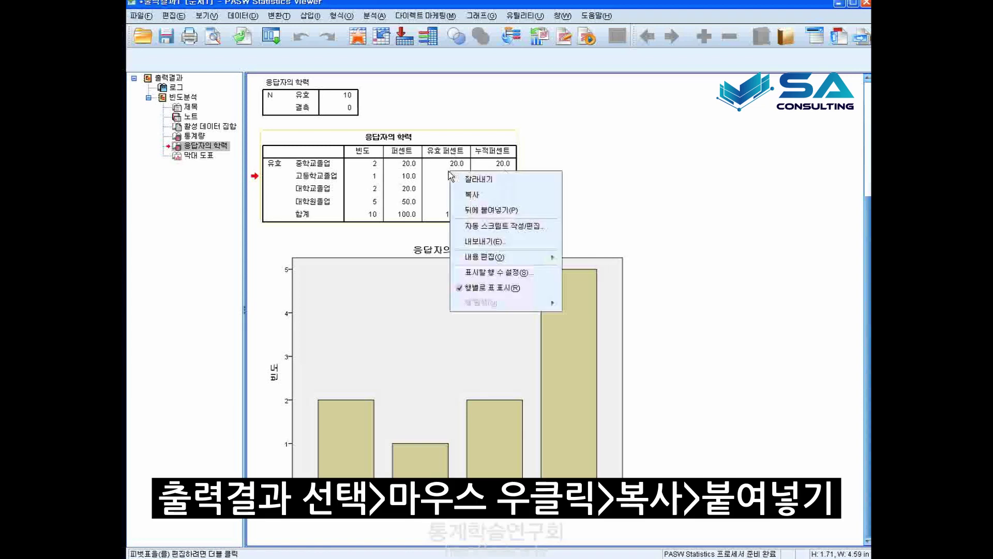
click(486, 194)
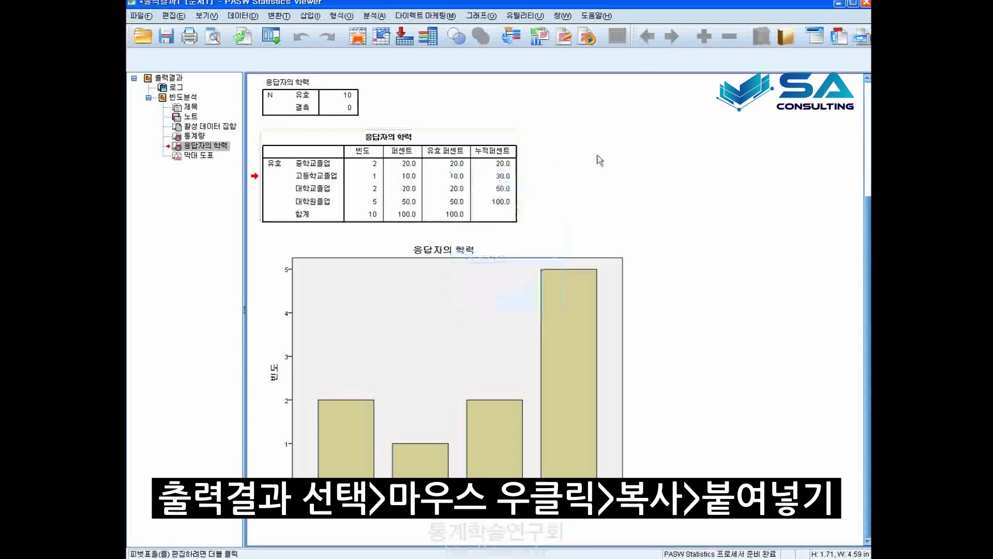
Start Microsoft Excel 2007 and paste the copied 응답자의 학력 frequency table into cell A1 of a maximized blank workbook.
key(super)
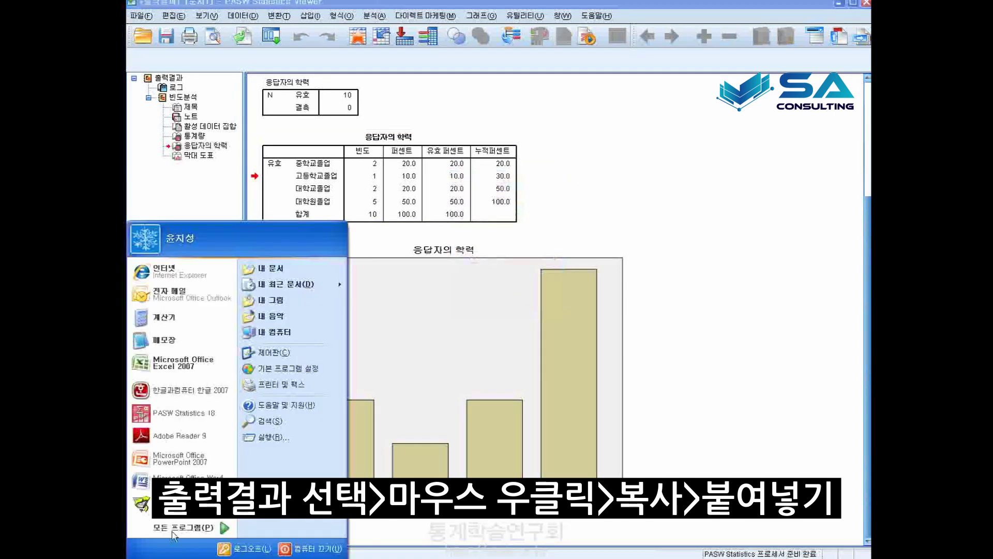
click(175, 366)
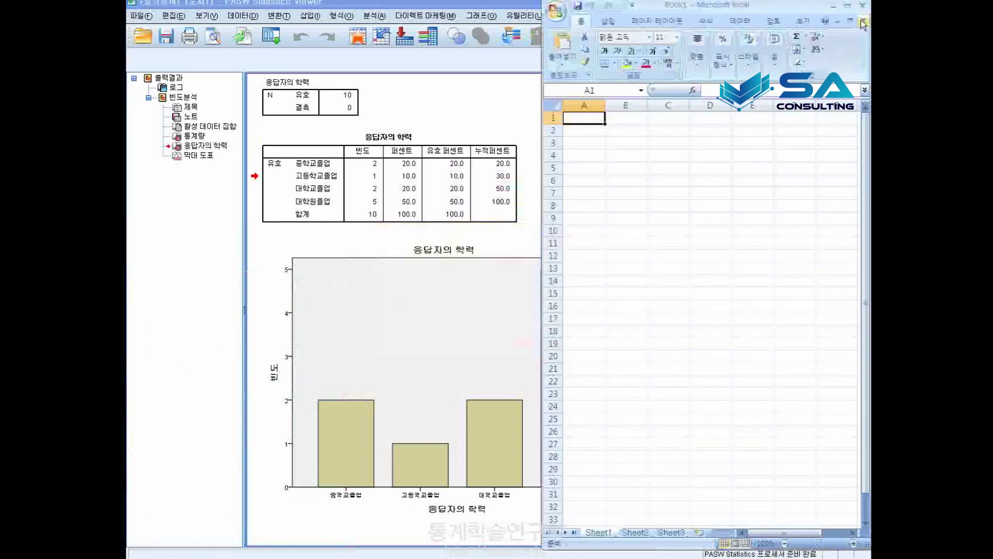
click(862, 22)
right_click(162, 115)
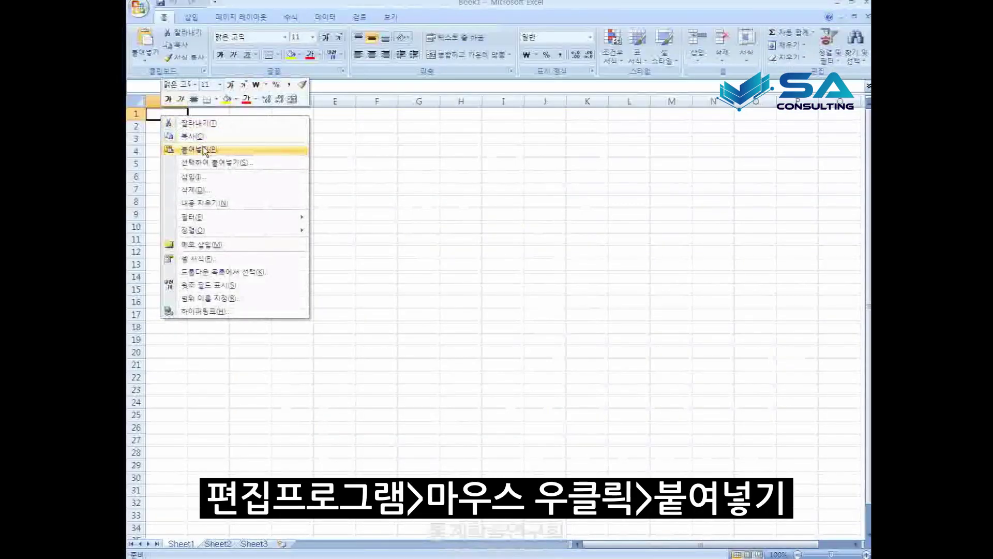
click(206, 150)
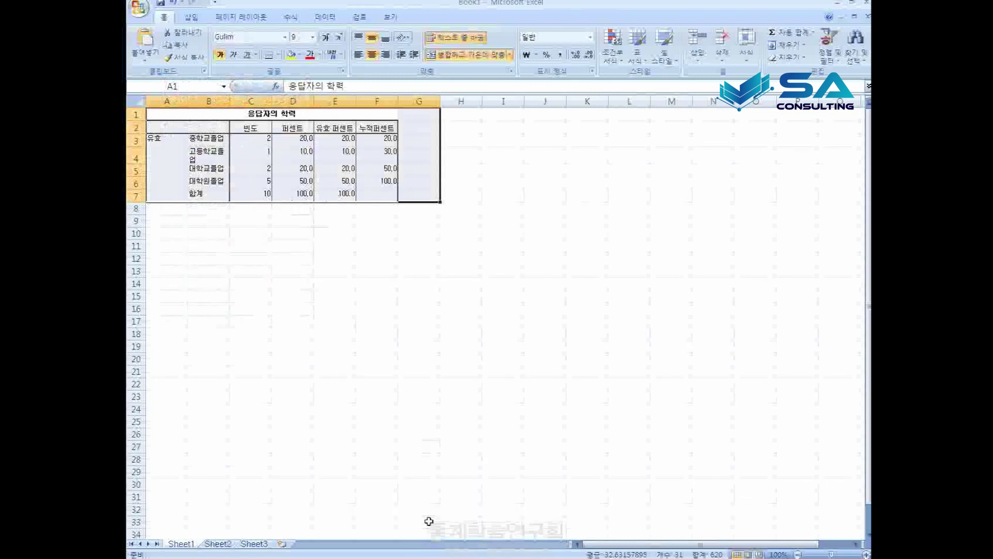
Compare the pasted table in Excel with the original 응답자의 학력 frequency table in the PASW Statistics output.
key(alt+Tab)
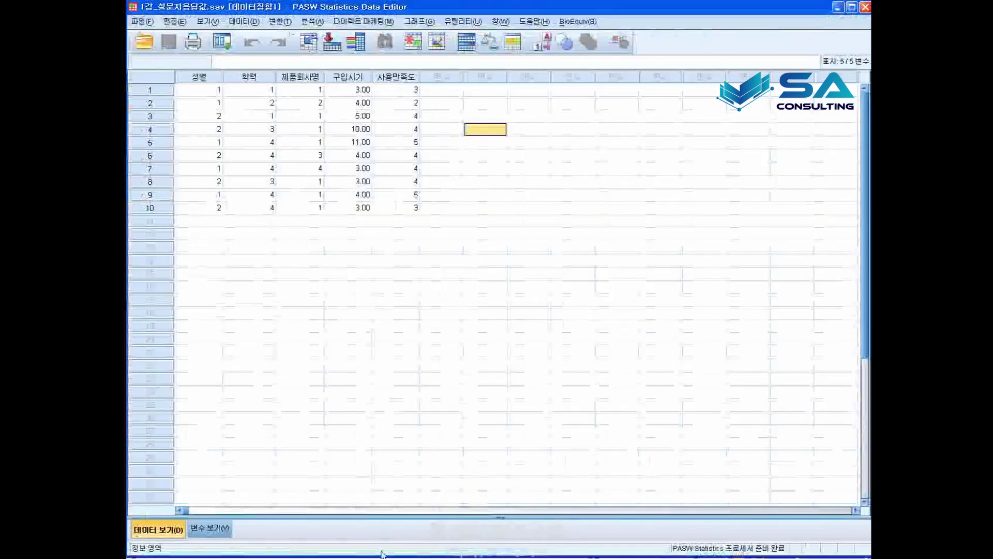
key(alt+Tab)
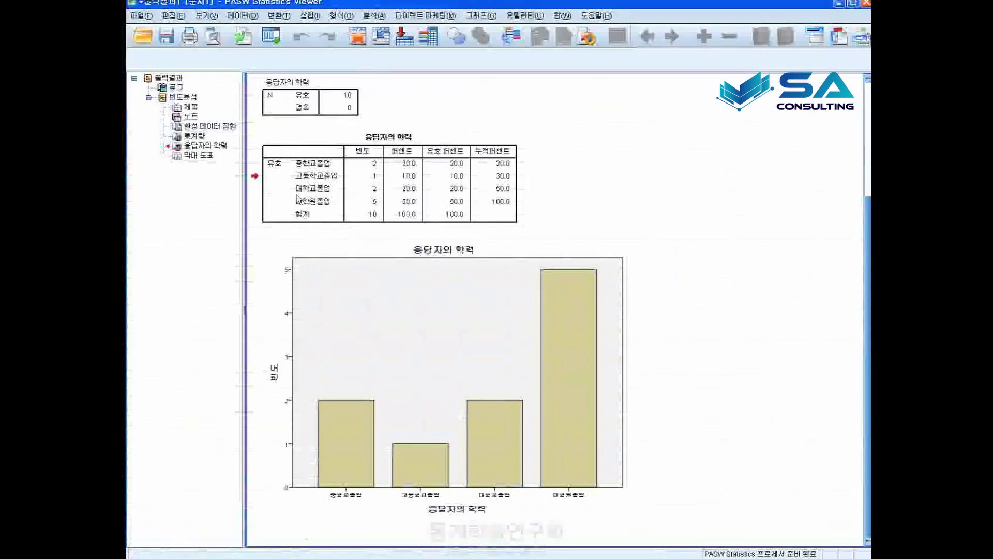
click(372, 164)
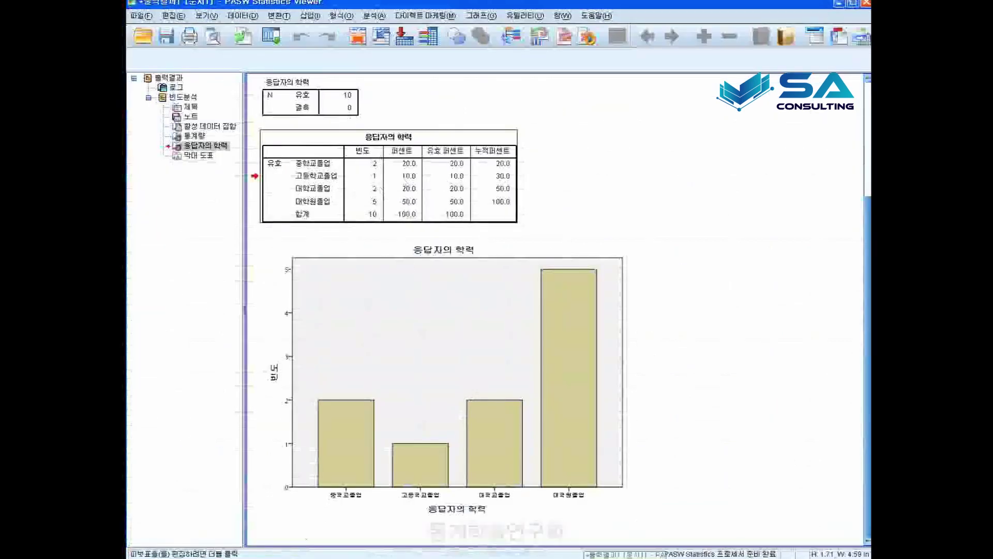
key(alt+Tab)
click(264, 183)
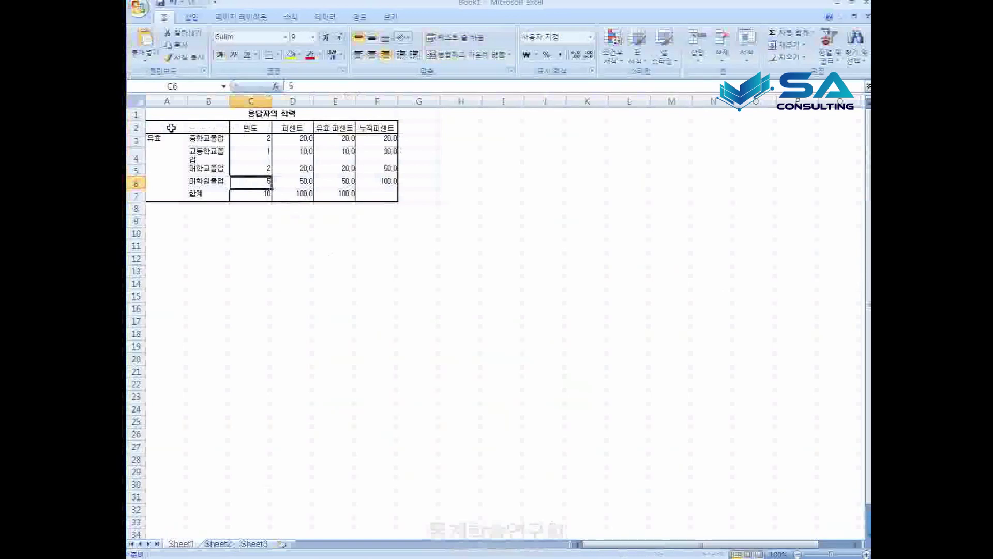
click(168, 116)
key(ctrl+a)
click(476, 178)
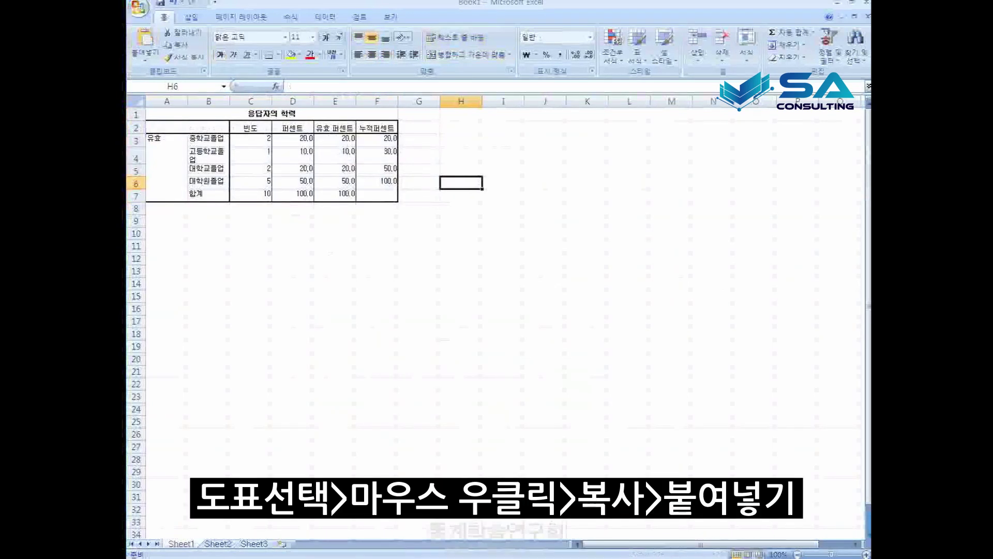
Switch to the PASW Statistics output and copy the 응답자의 학력 bar chart.
key(alt+Tab)
click(457, 413)
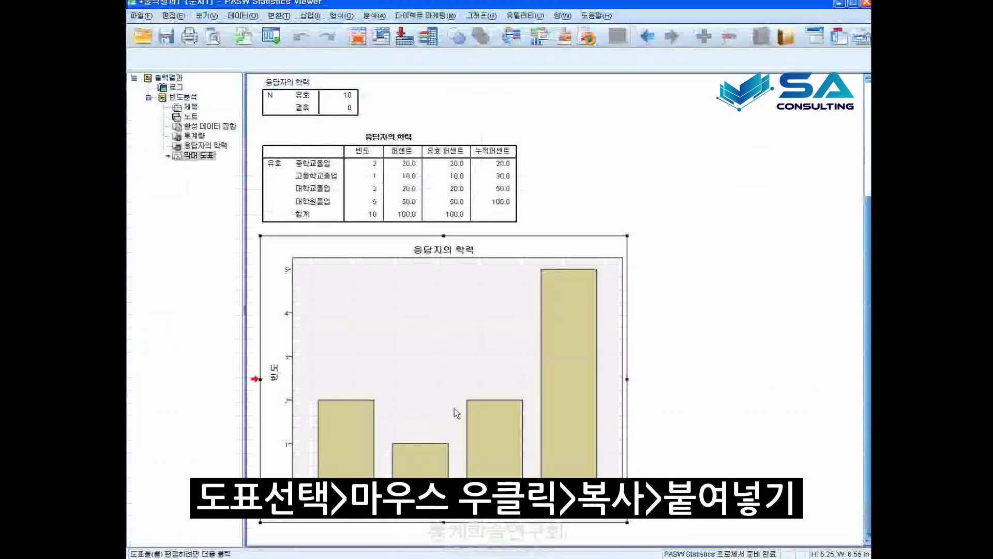
right_click(457, 274)
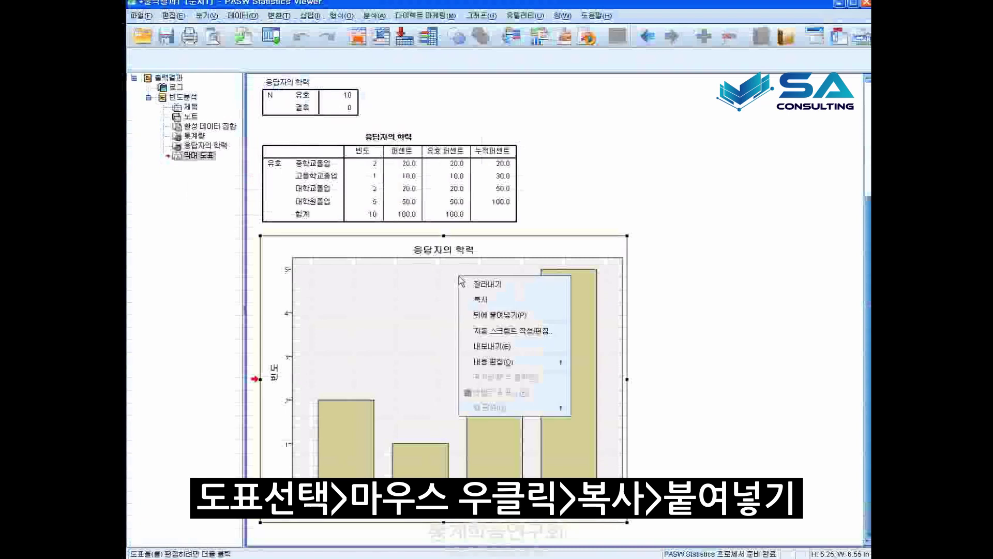
click(486, 301)
Switch to Excel and paste the bar chart below the frequency table at cell A11.
key(alt+Tab)
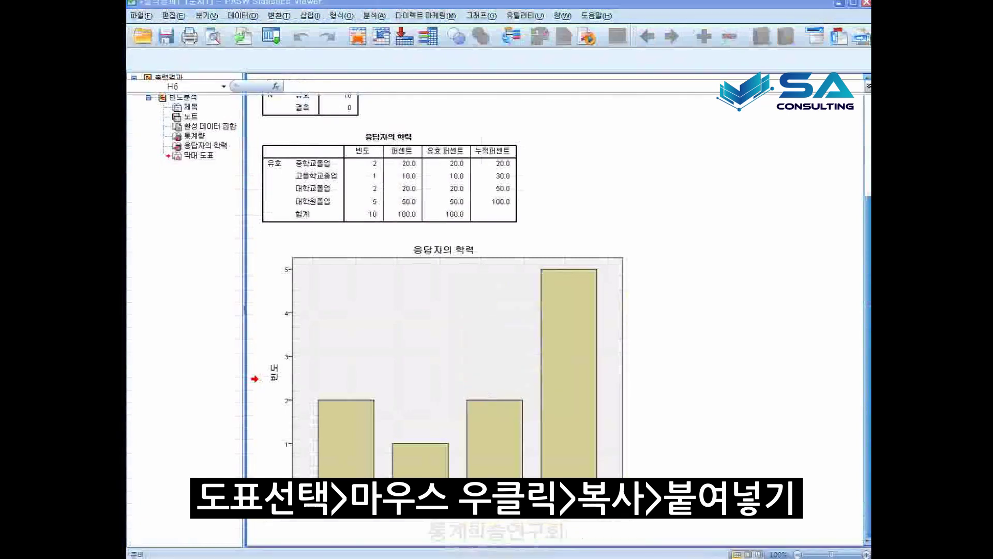
click(155, 245)
right_click(159, 242)
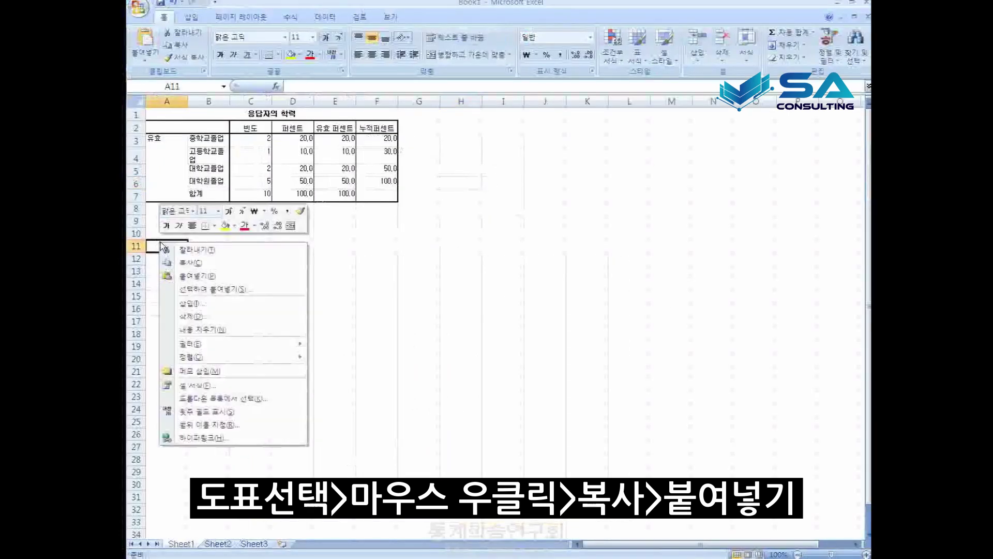
click(212, 276)
click(624, 258)
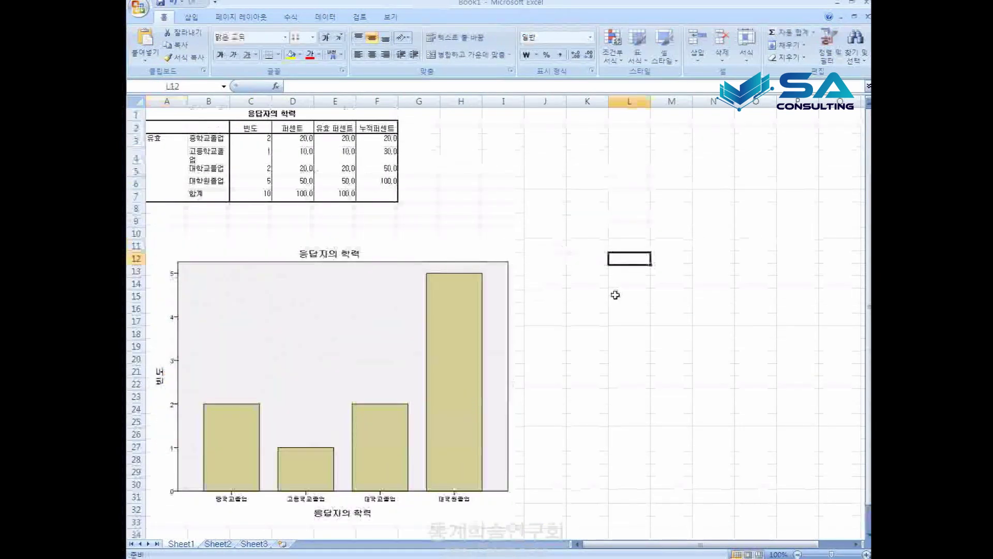
click(568, 149)
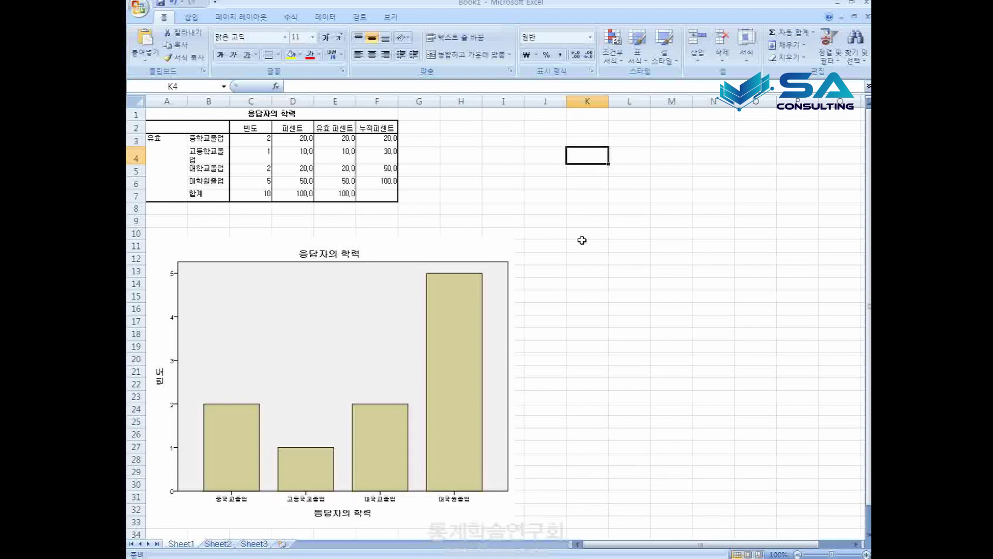
Return to the PASW Statistics output and start exporting all of its objects with Excel (*.xls) as the document type.
click(450, 552)
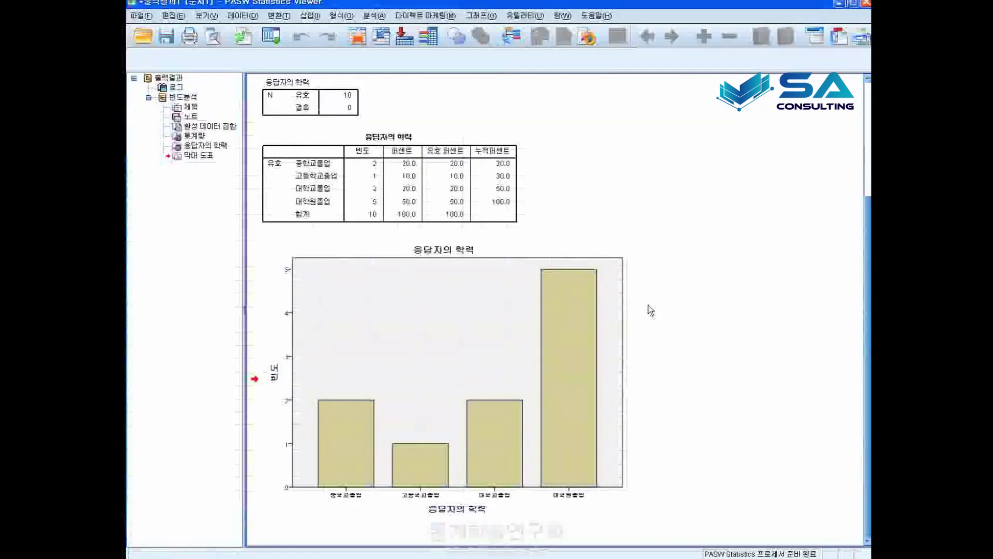
scroll(641, 308, up, 5)
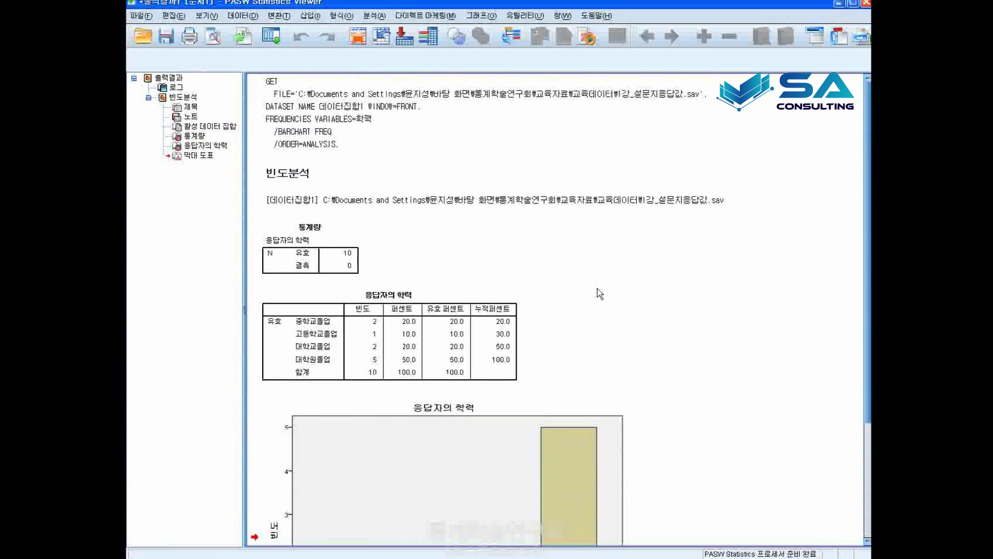
scroll(716, 282, down, 5)
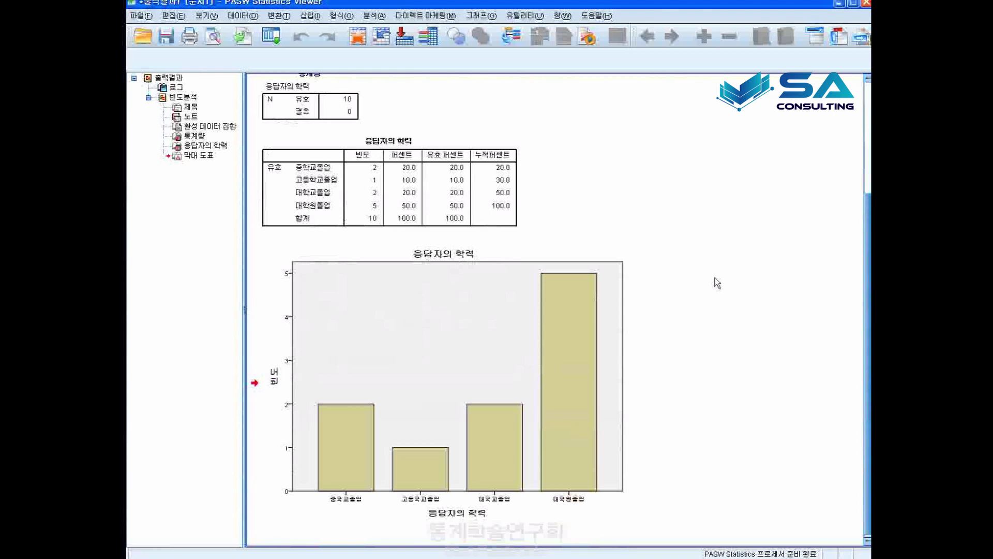
click(142, 16)
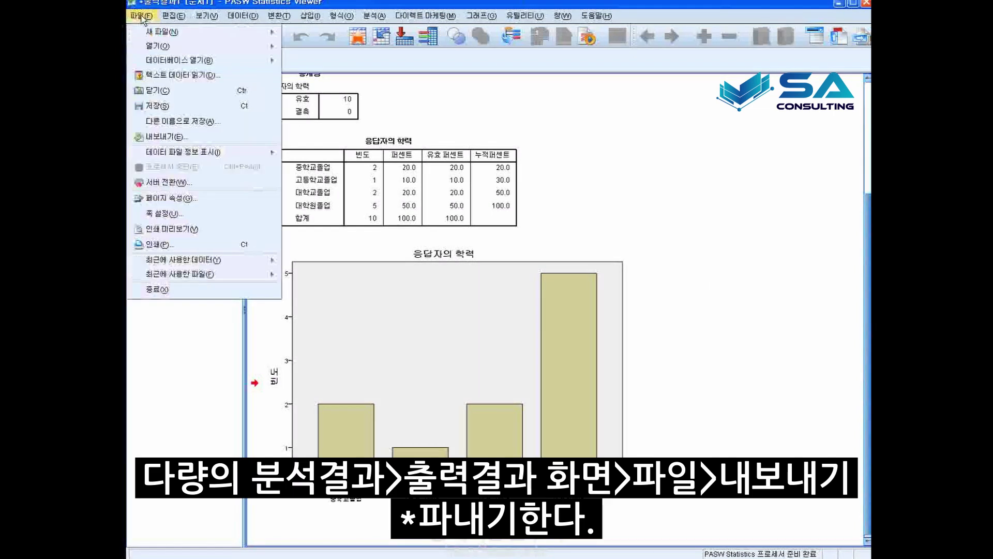
click(219, 137)
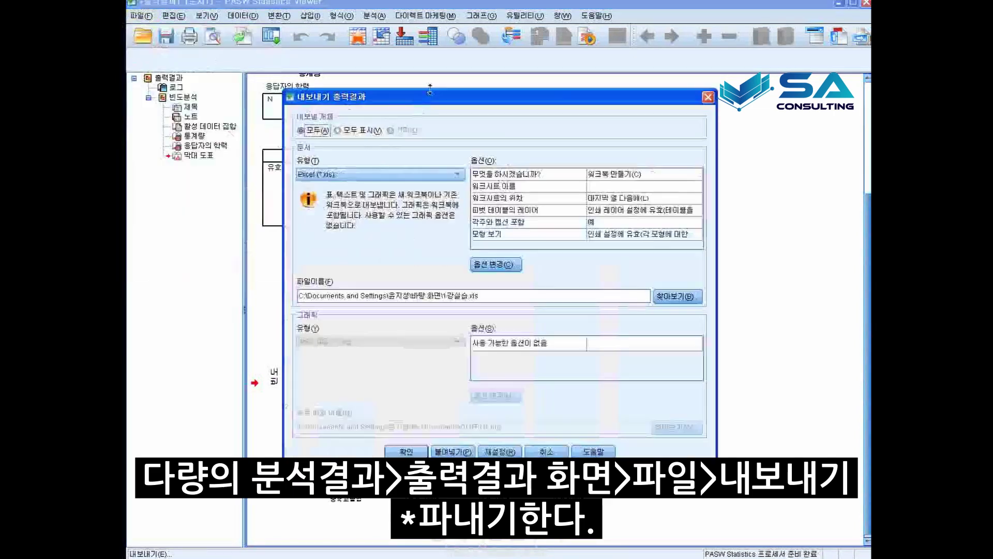
drag(441, 100, 437, 90)
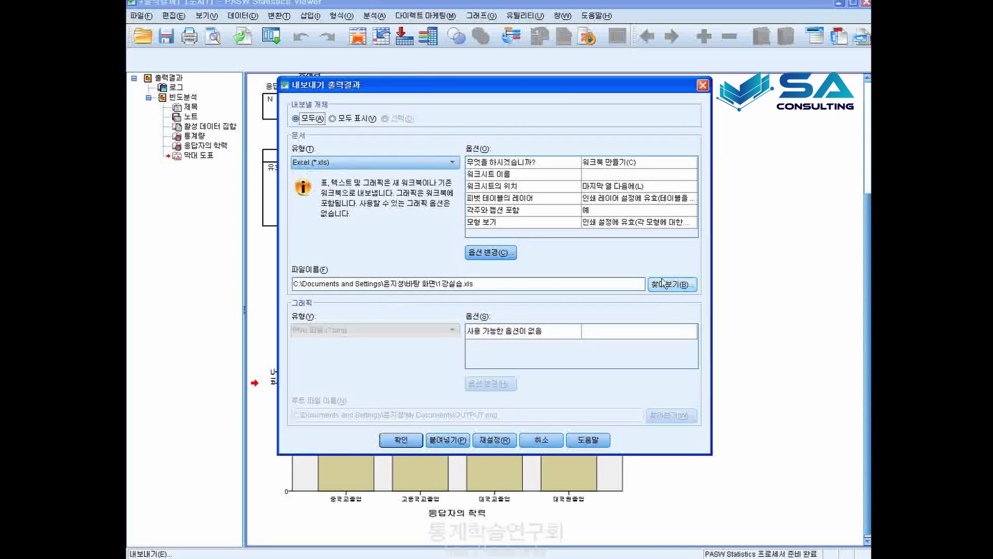
click(395, 164)
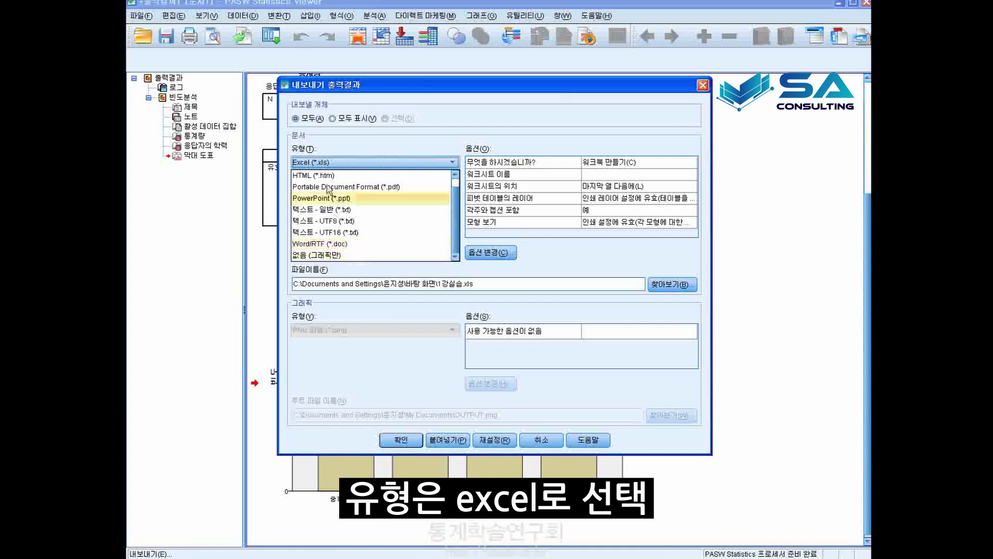
click(358, 142)
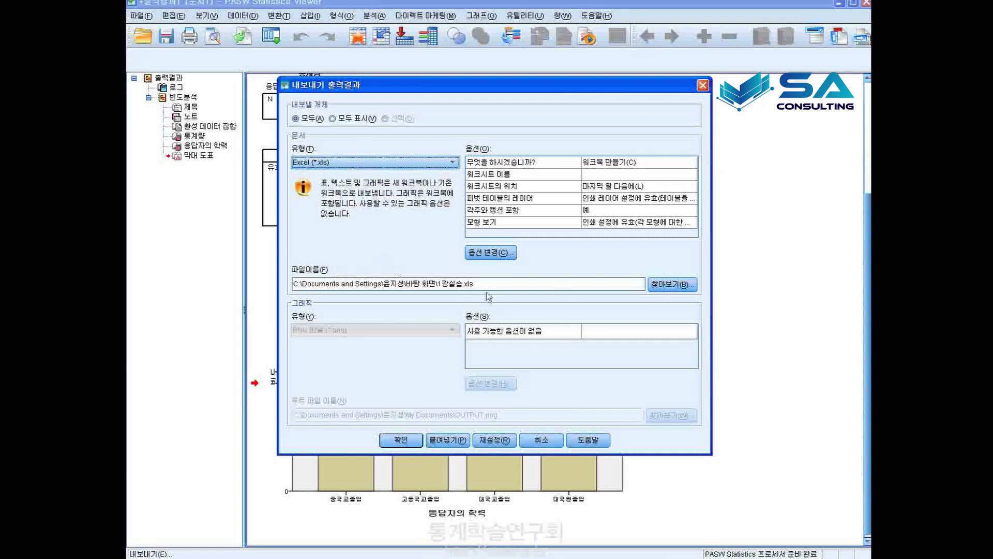
Set the export file to 1강실습결과 on the desktop (바탕 화면) and run the export.
click(669, 285)
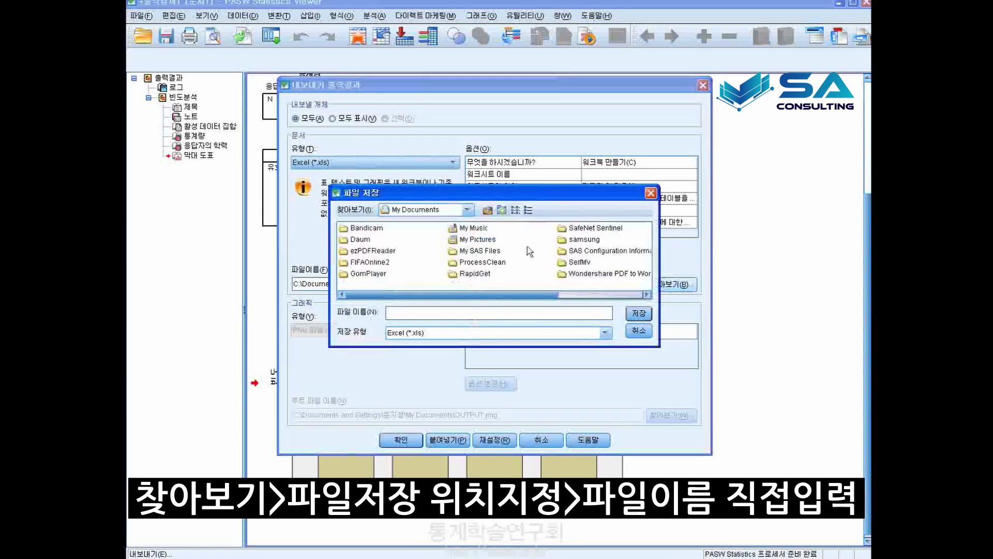
click(467, 209)
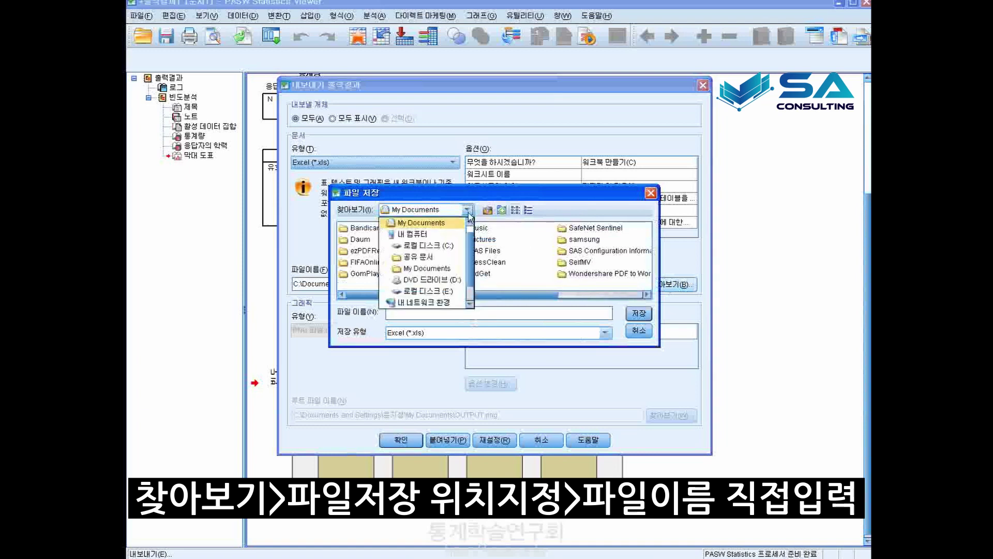
click(406, 223)
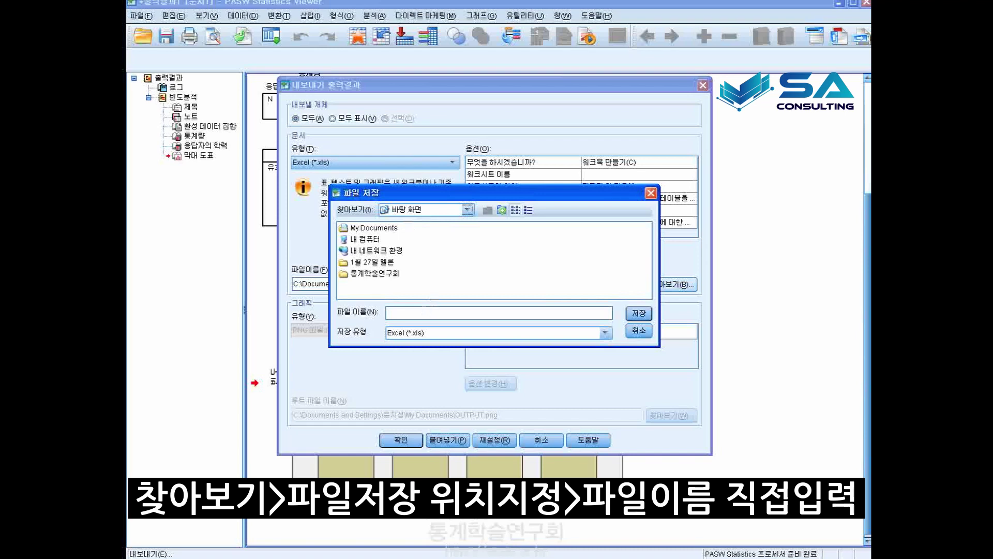
text(1강실습)
text(결고)
click(644, 317)
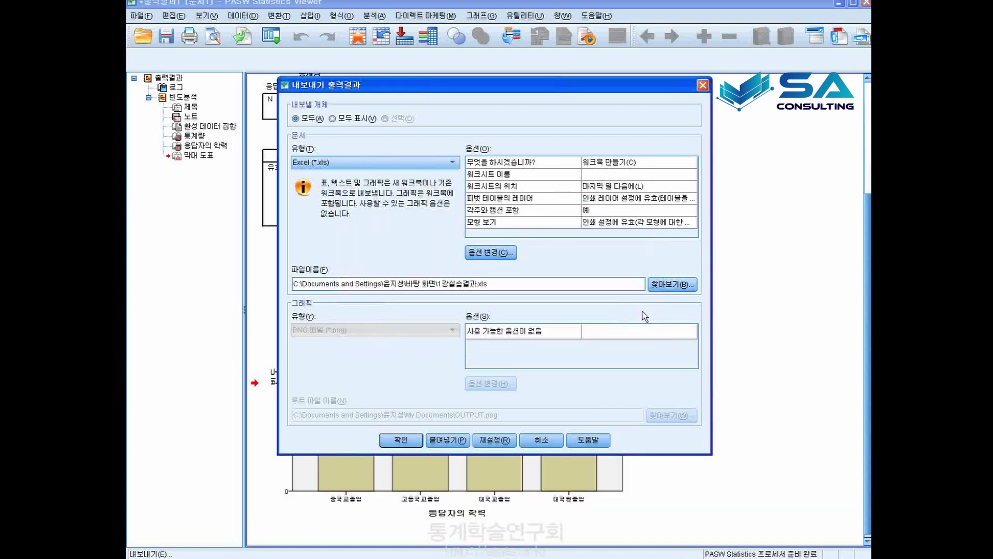
click(400, 439)
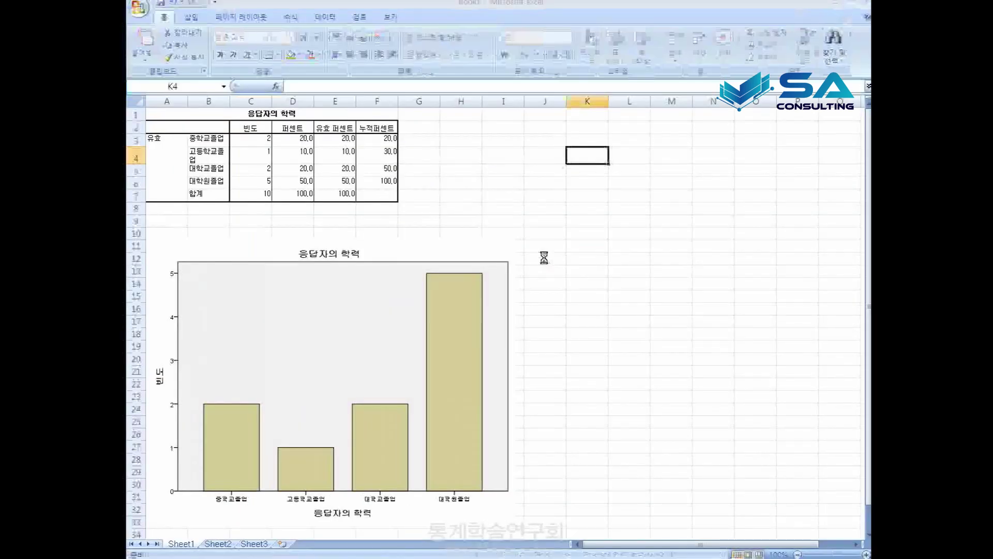
Examine the exported Excel workbook's tables and bar chart against the manually pasted ones, and return to the PASW Statistics data.
scroll(450, 242, down, 6)
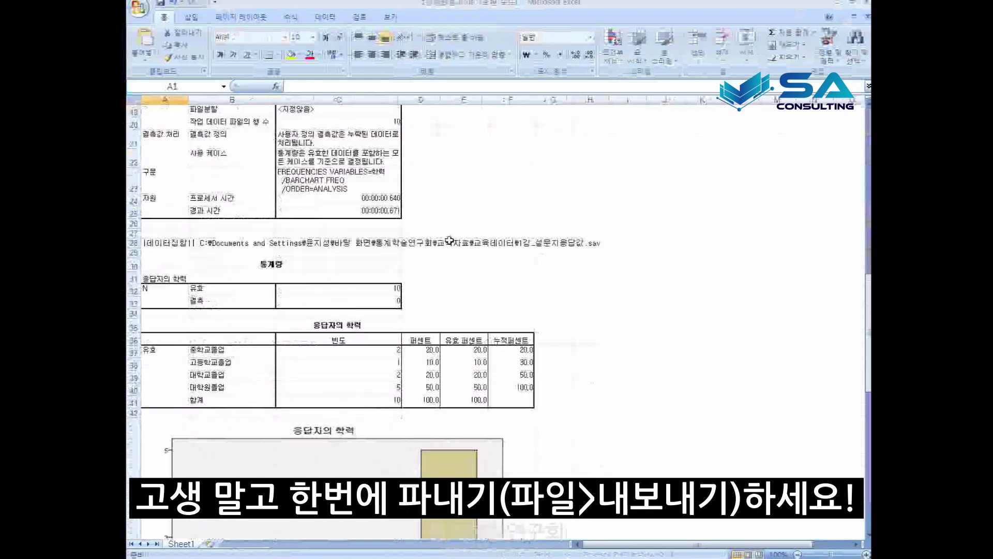
scroll(450, 242, down, 6)
scroll(450, 242, up, 2)
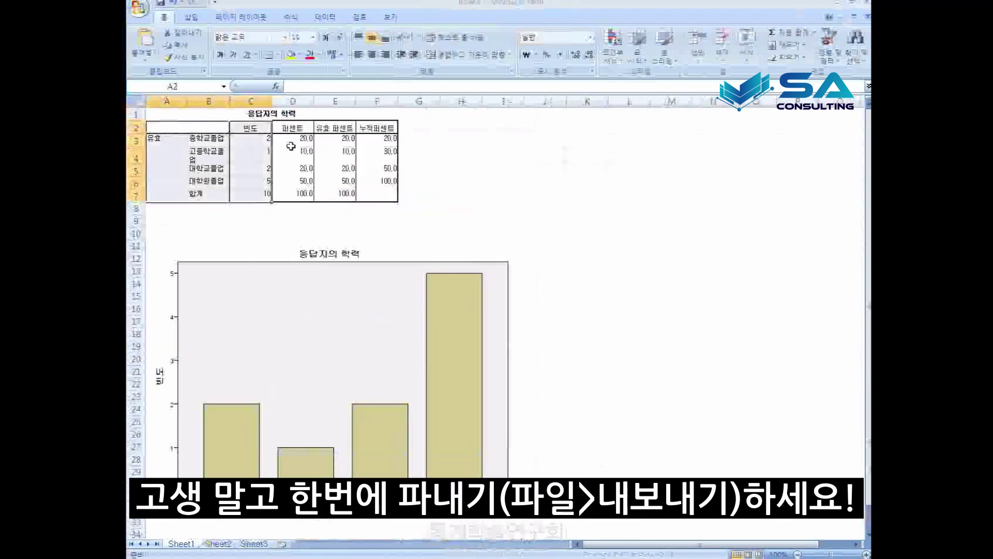
drag(290, 146, 349, 166)
click(355, 339)
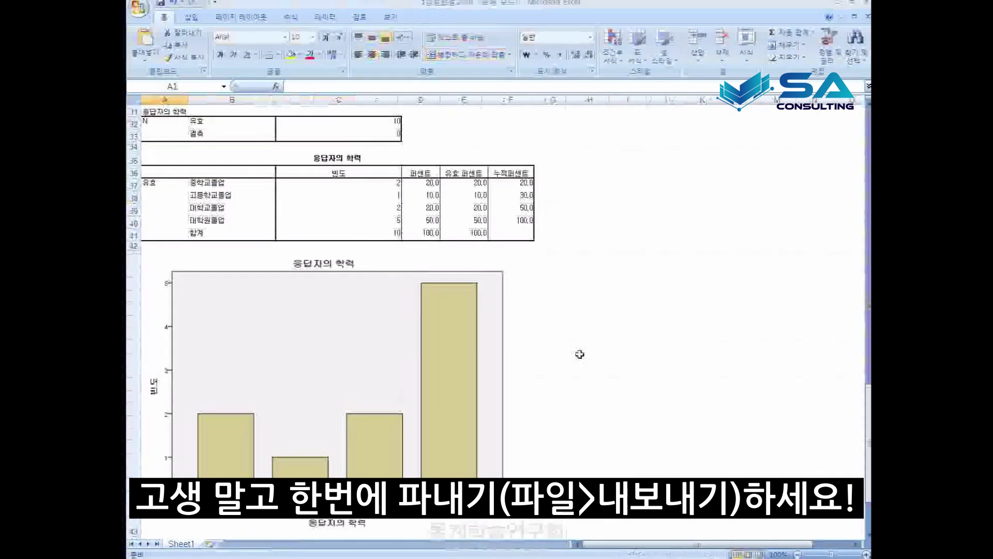
click(672, 285)
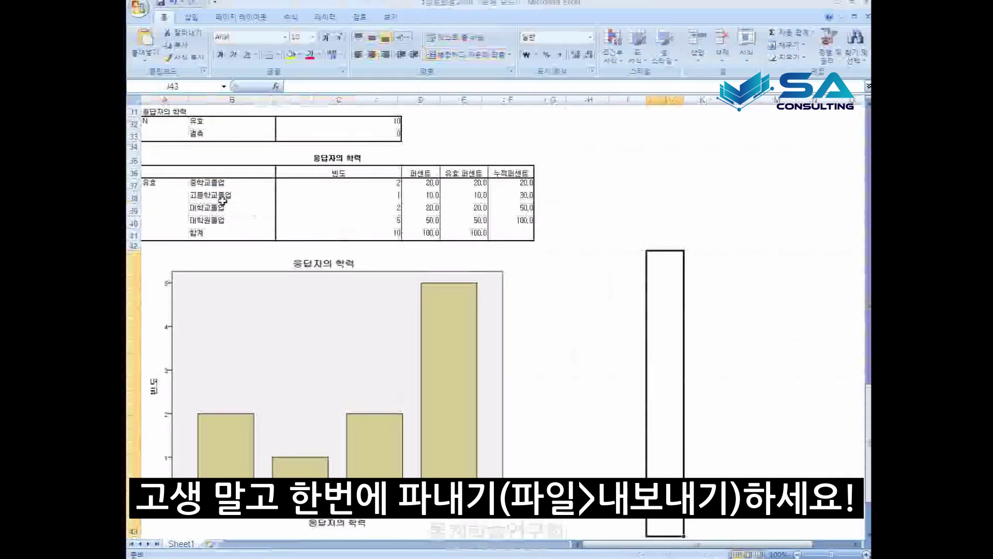
drag(187, 174, 528, 235)
click(321, 321)
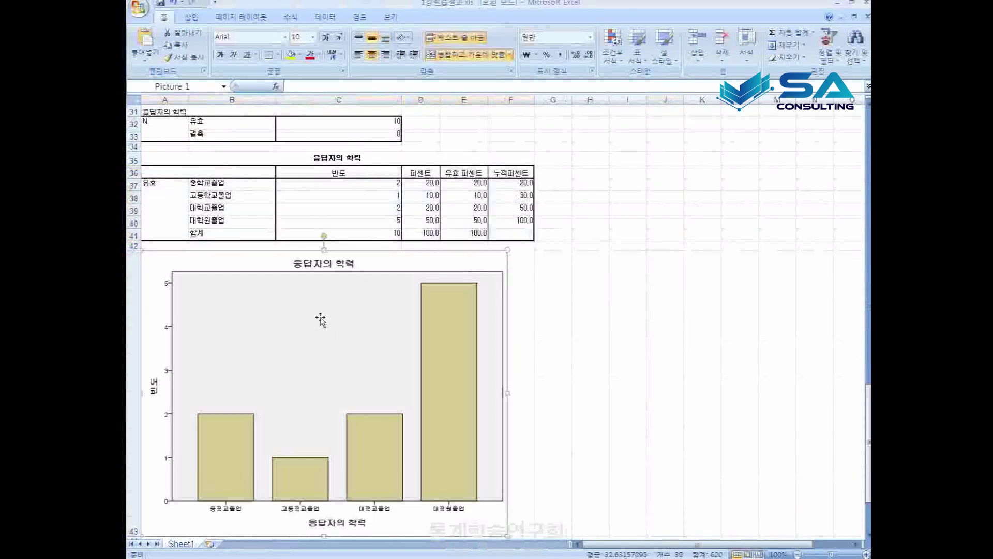
click(583, 291)
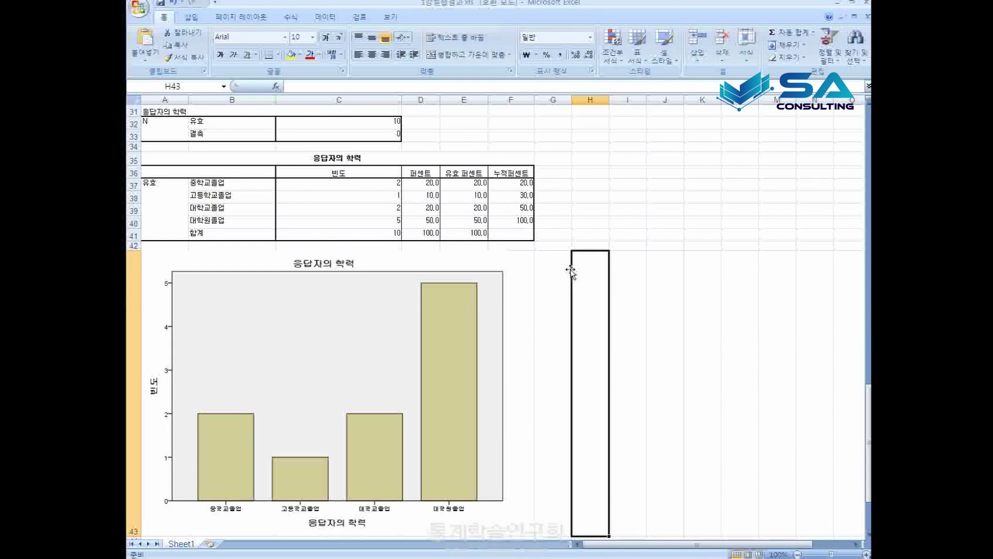
scroll(570, 269, up, 1)
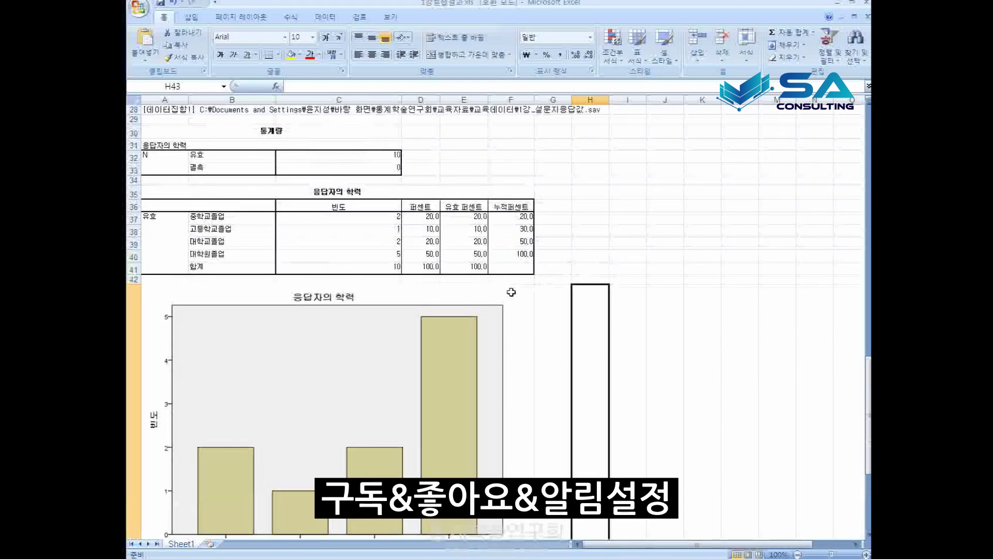
key(alt+Tab)
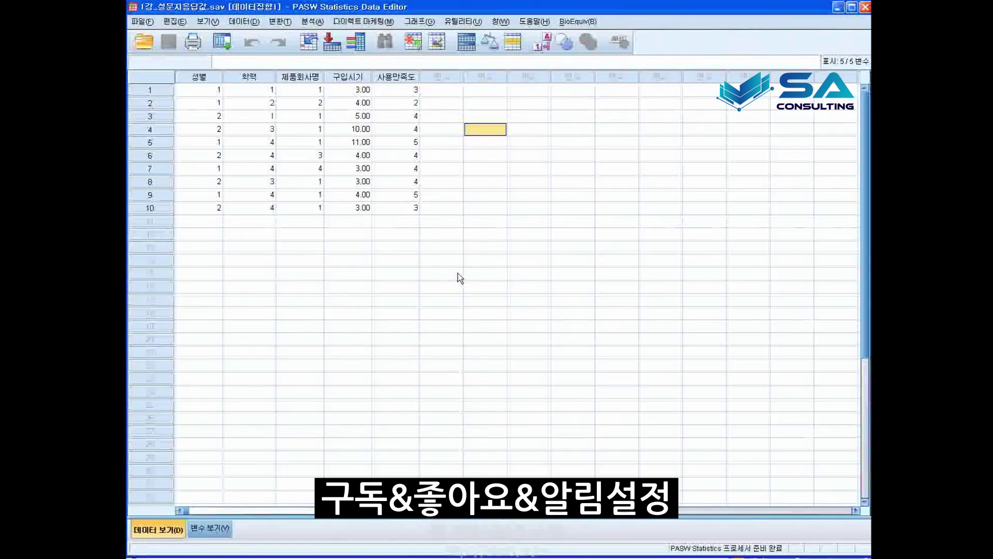